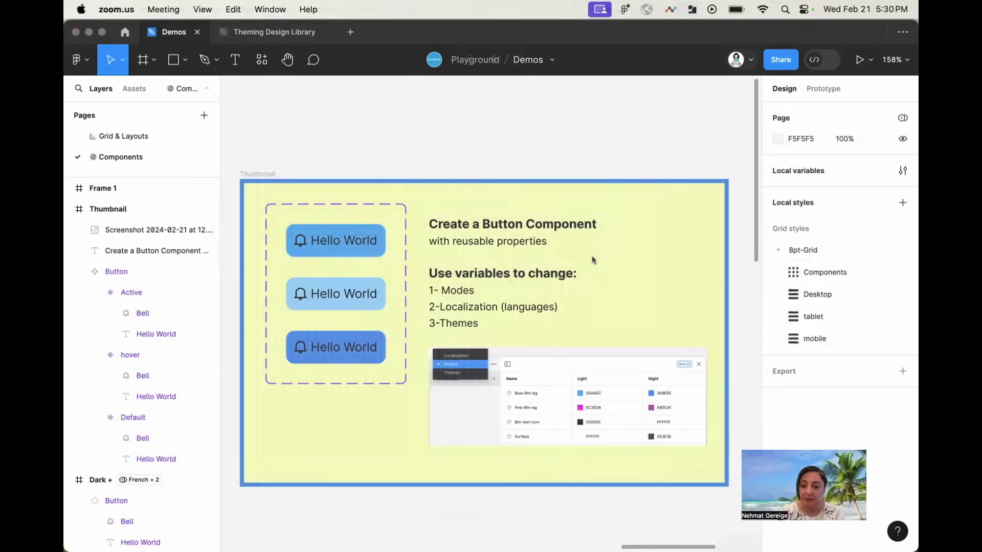
Add a text layer reading "Button" in Frame 1 and wrap it in an auto layout frame.
{"action": "key", "text": "shift+n"}
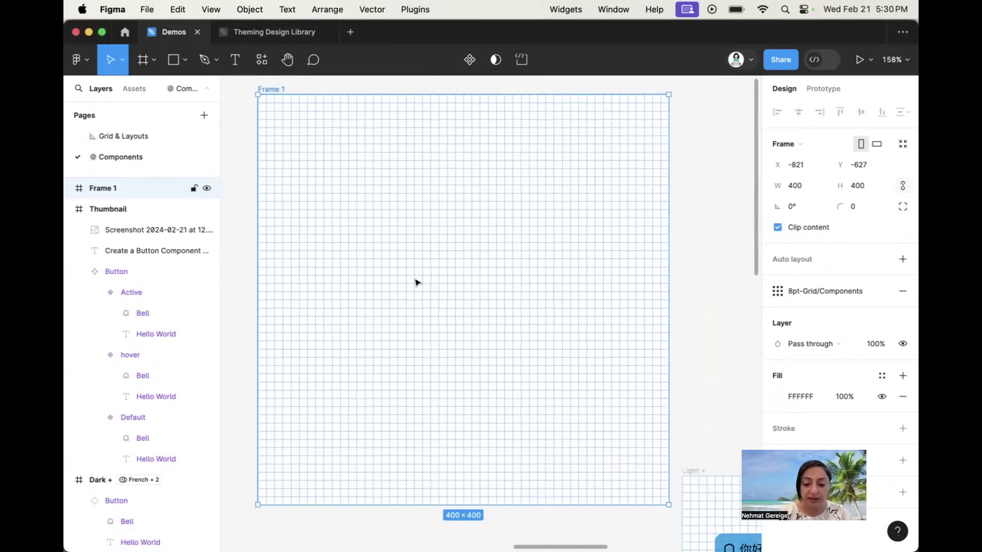
{"action": "key", "text": "t"}
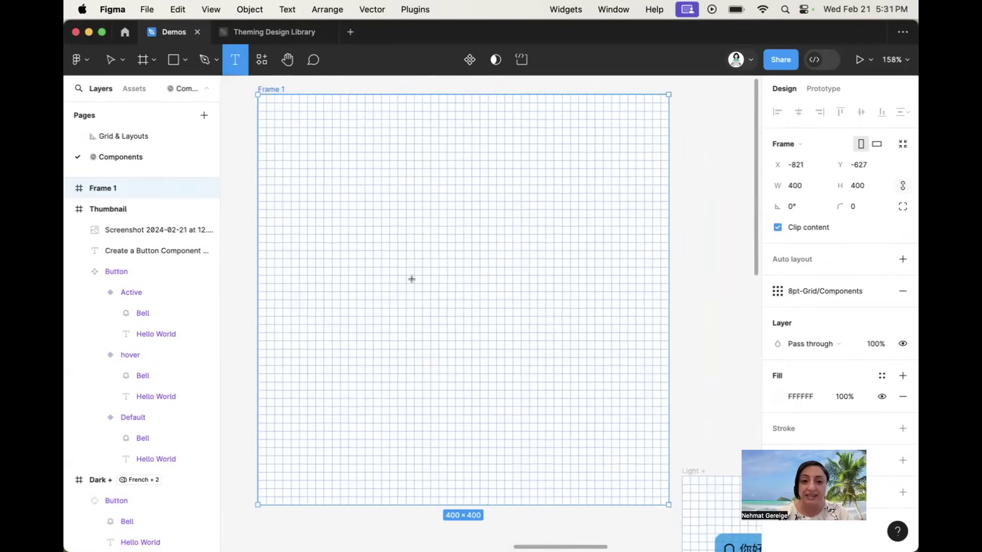
{"action": "left_click", "coordinate": [413, 226]}
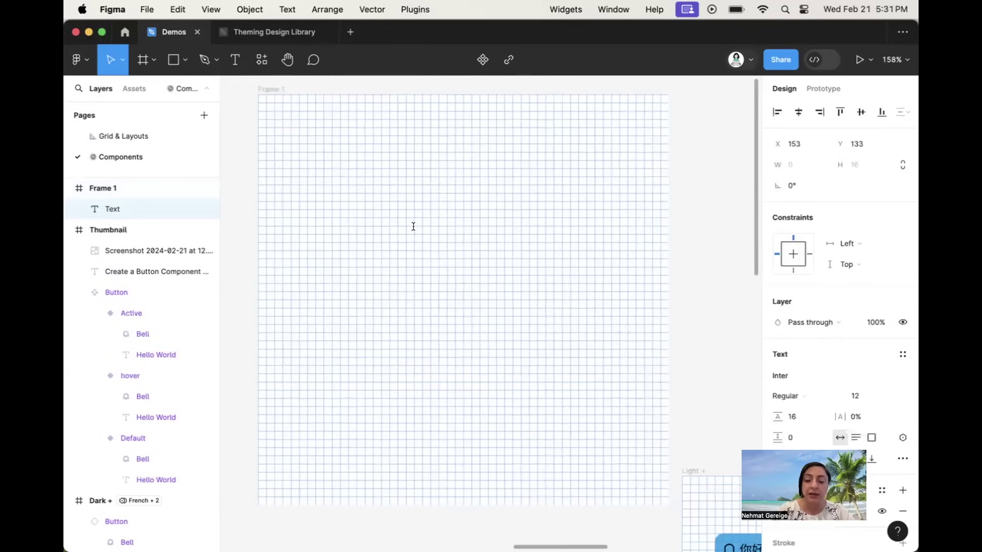
{"action": "type", "text": "Button"}
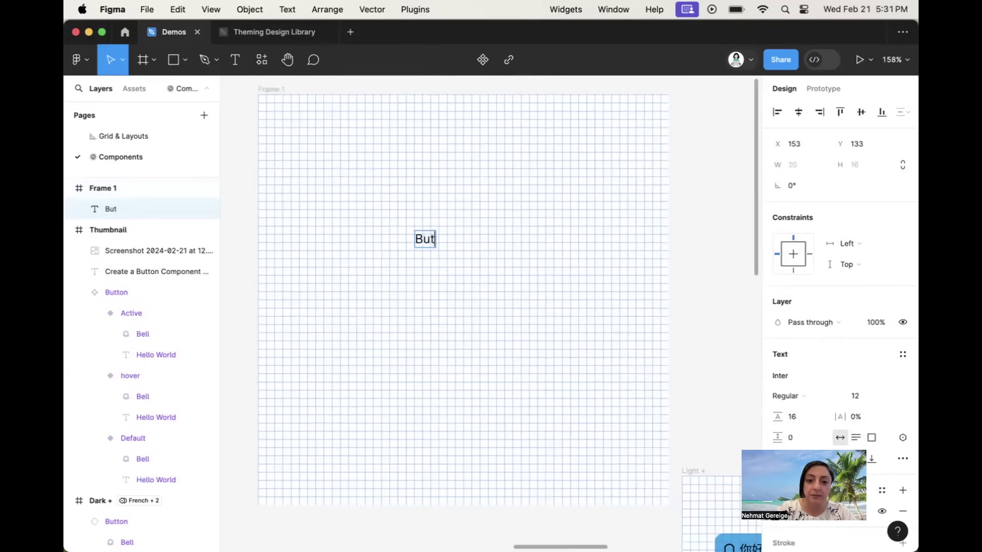
{"action": "key", "text": "Escape"}
{"action": "key", "text": "shift+a"}
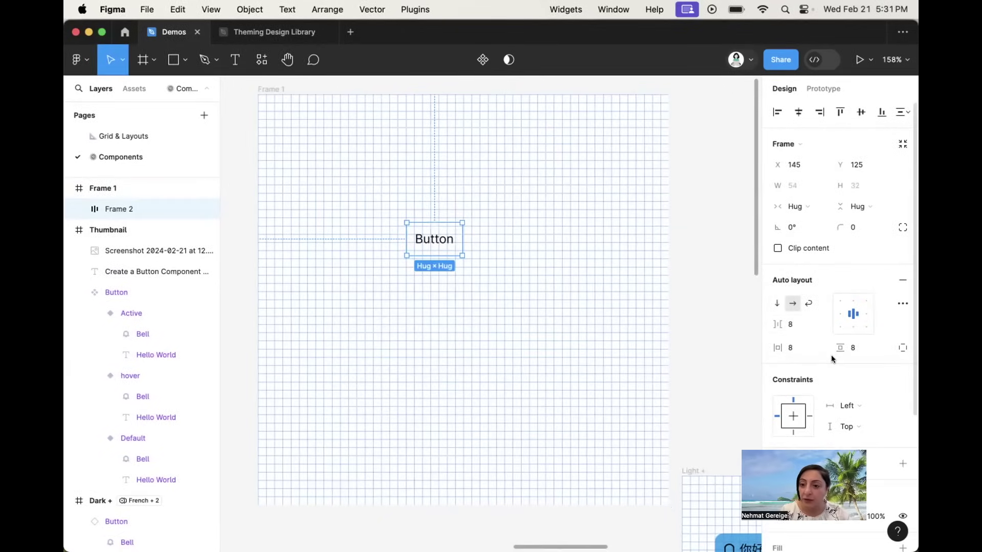
Give the auto layout frame around the Button text a purple 625FE7 fill.
{"action": "scroll", "coordinate": [831, 358], "scroll_direction": "down", "scroll_amount": 5}
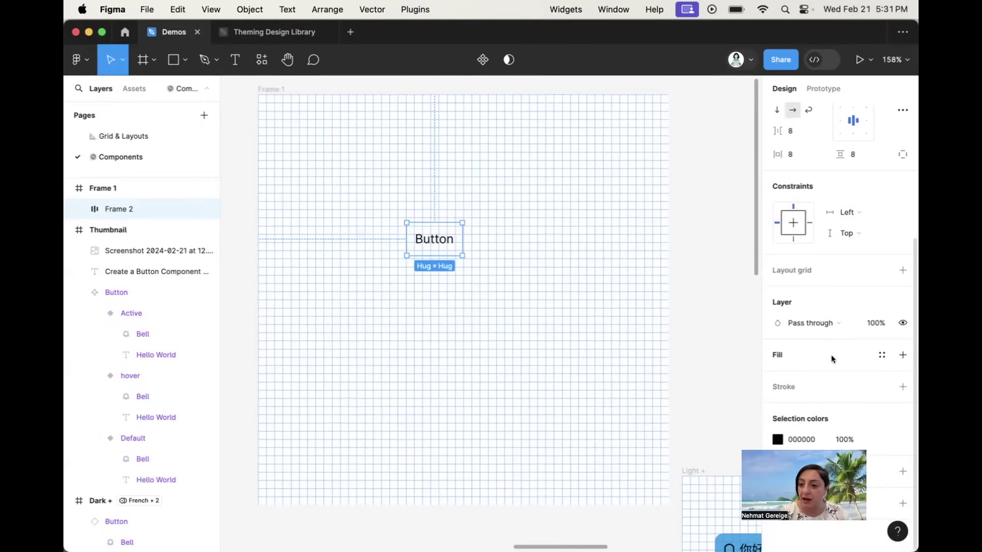
{"action": "left_click", "coordinate": [902, 355]}
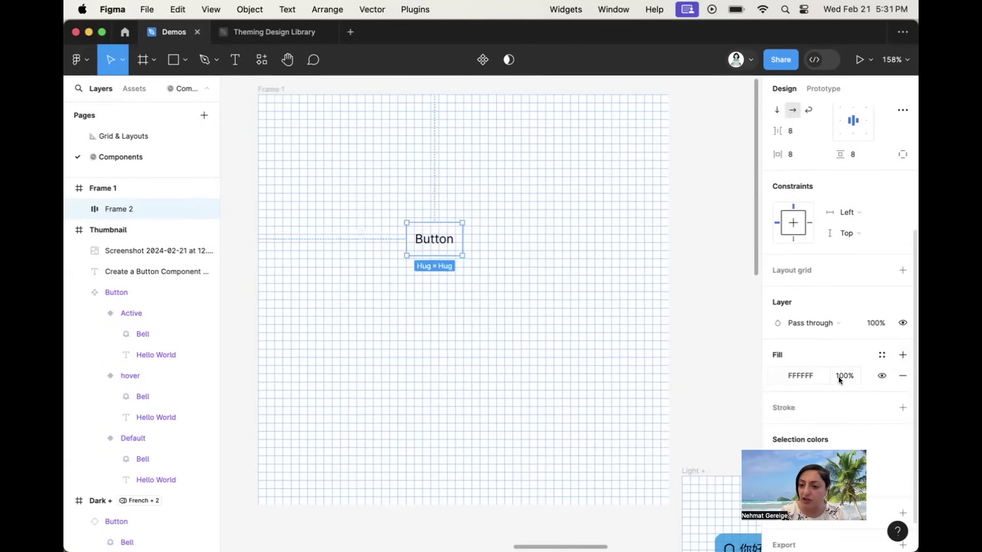
{"action": "left_click", "coordinate": [777, 376]}
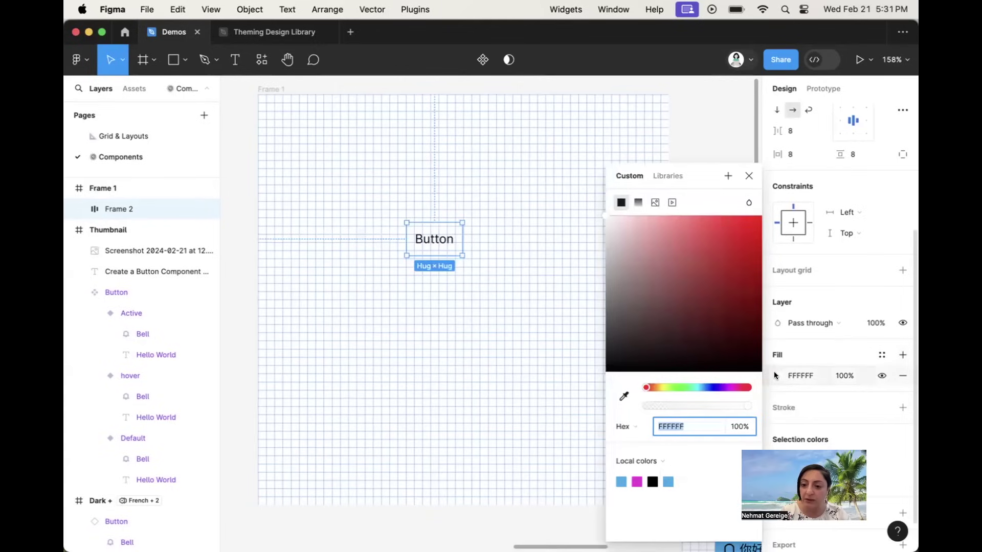
{"action": "left_click", "coordinate": [713, 387]}
{"action": "left_click", "coordinate": [696, 232]}
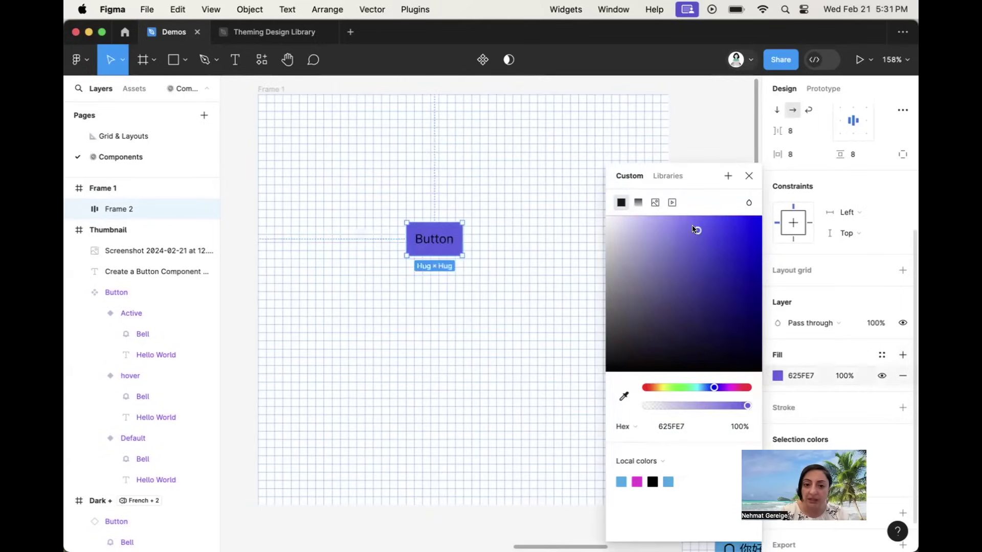
{"action": "left_click", "coordinate": [749, 176]}
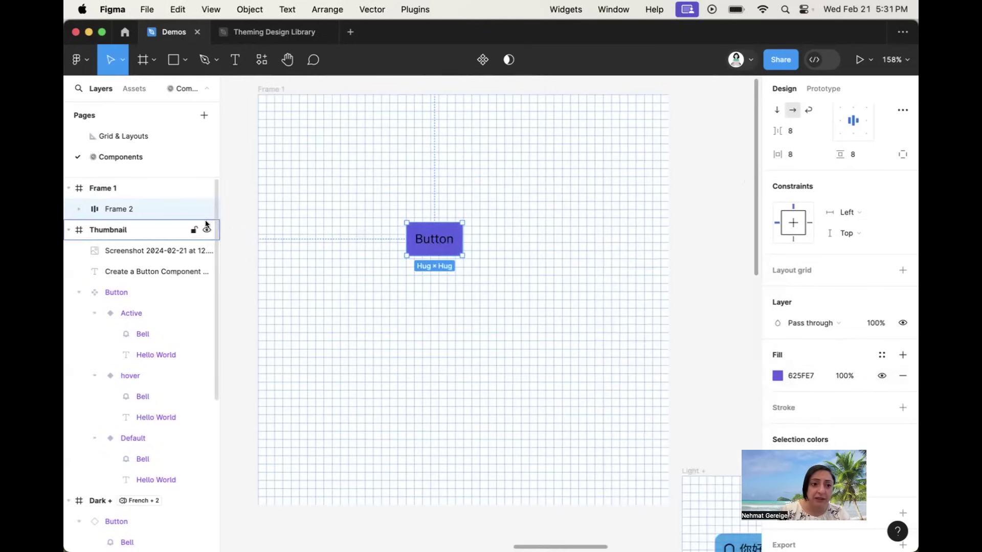
Rename the auto layout frame as Button and set its corner radius to 8.
{"action": "double_click", "coordinate": [129, 207]}
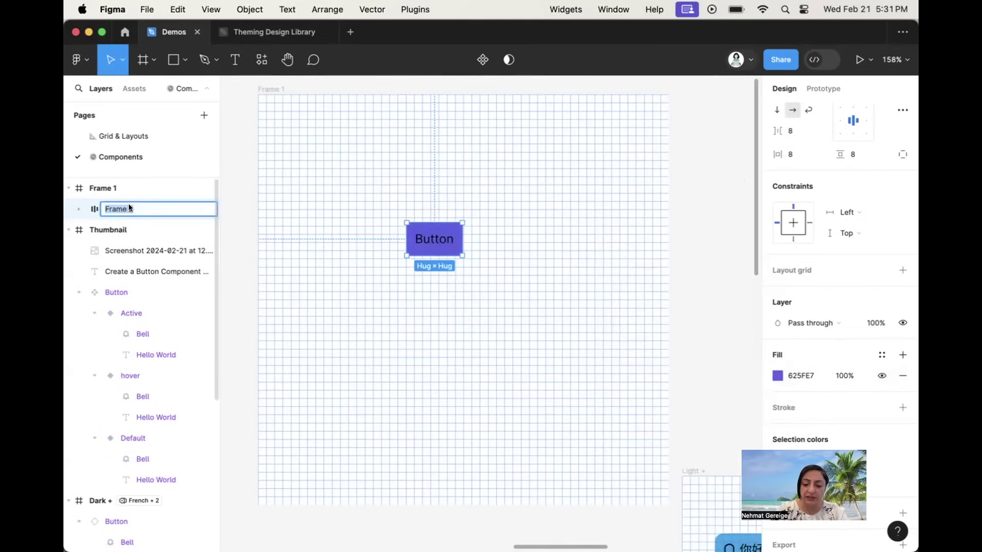
{"action": "type", "text": "Button"}
{"action": "key", "text": "Return"}
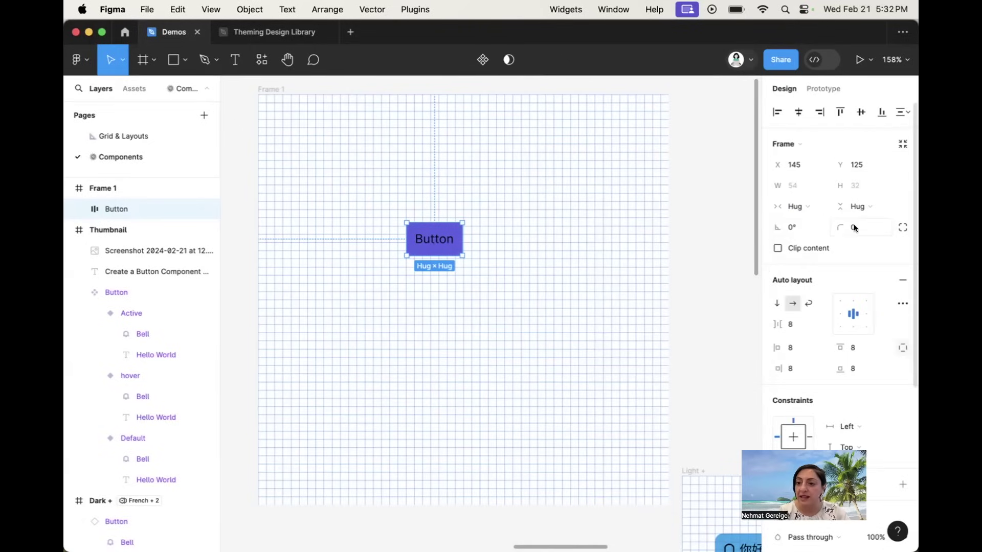
{"action": "left_click", "coordinate": [853, 227]}
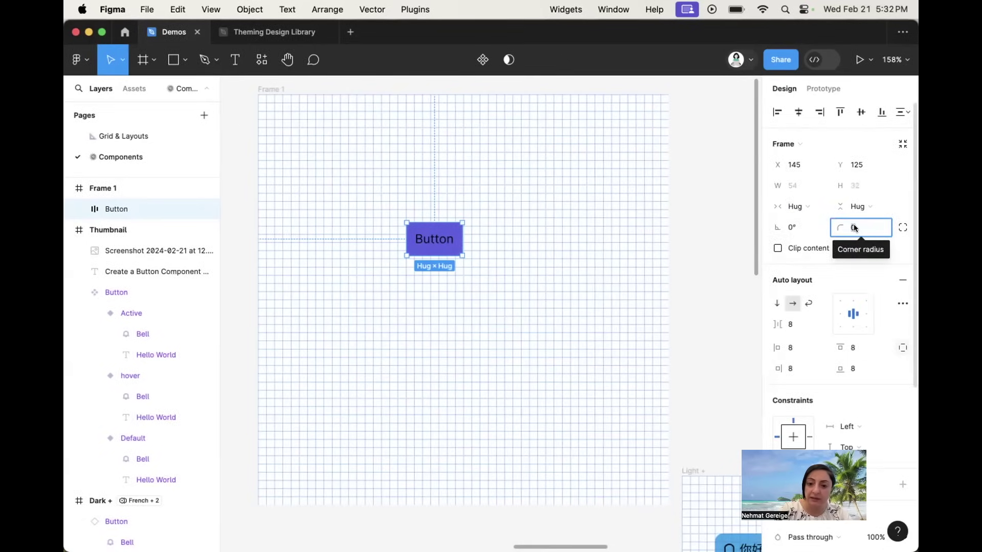
{"action": "type", "text": "8"}
{"action": "key", "text": "Return"}
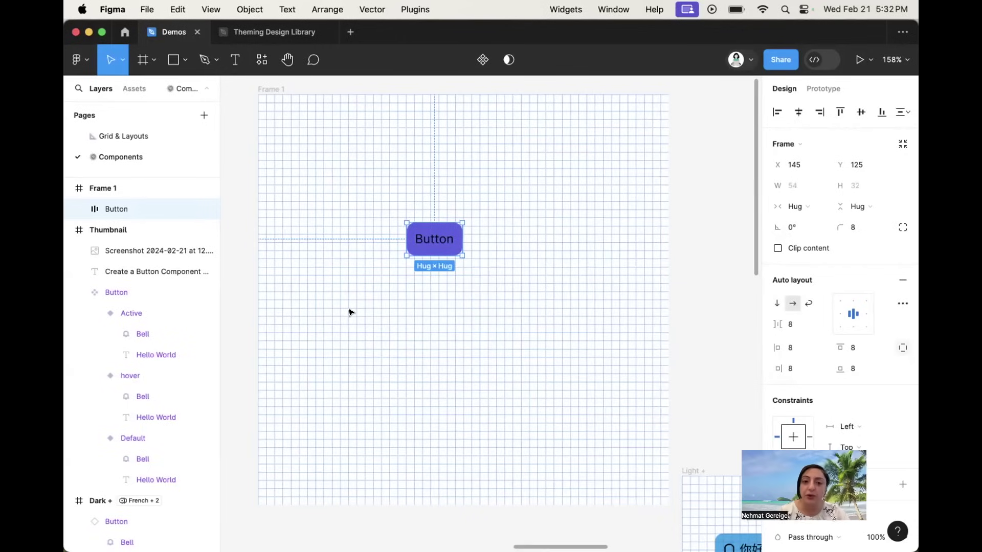
Insert the cog icon from the Open Iconic Icon Set plugin into the button, before its label.
{"action": "left_click", "coordinate": [77, 60]}
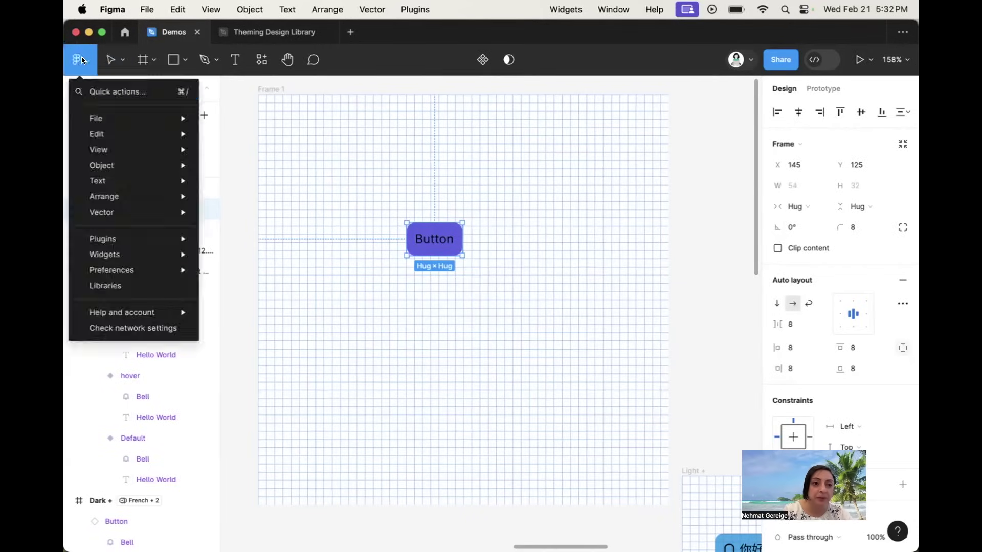
{"action": "key", "text": "super+alt+p"}
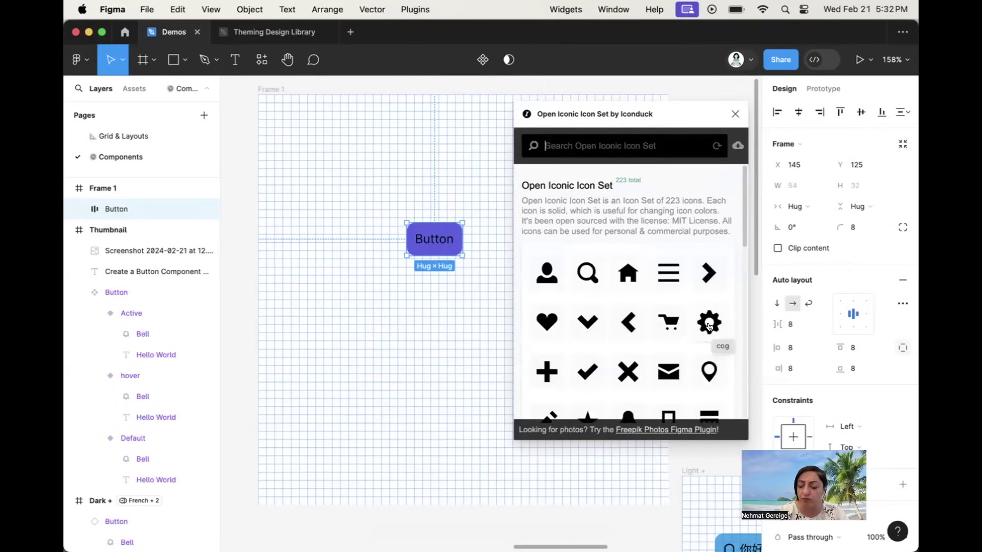
{"action": "left_click_drag", "start_coordinate": [710, 326], "coordinate": [547, 274]}
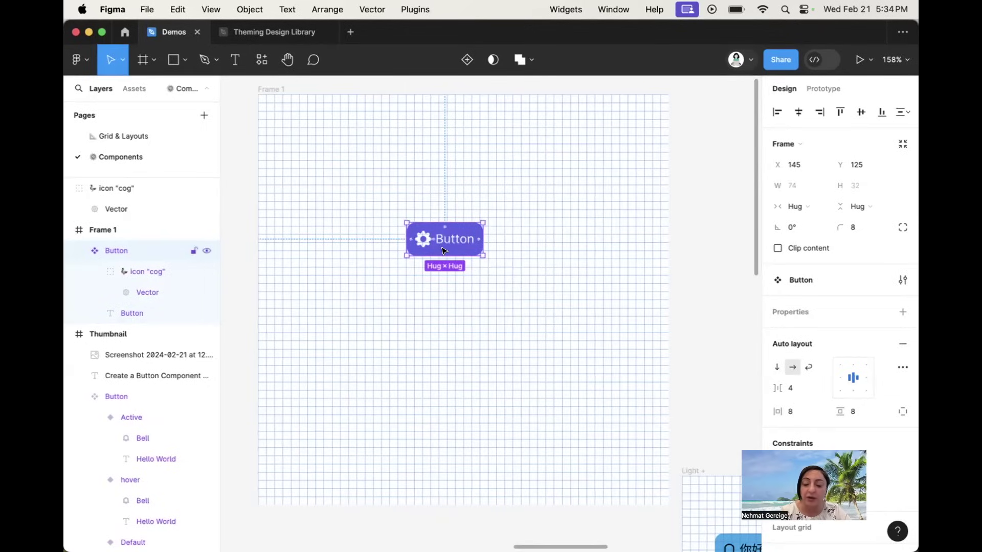
Hide the layout grids and move the Button component to about X 118, Y 104 in Frame 1.
{"action": "key", "text": "ctrl+g"}
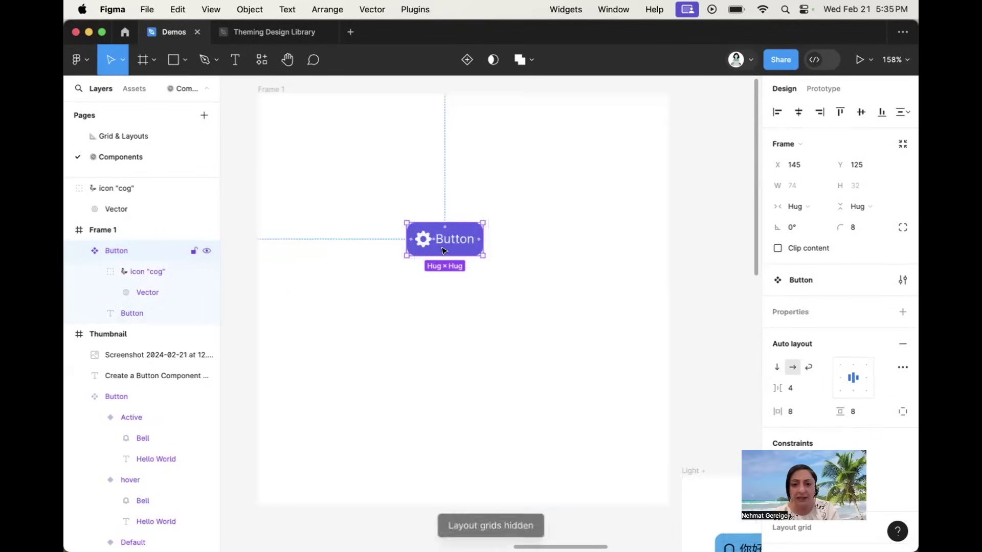
{"action": "left_click_drag", "start_coordinate": [444, 250], "coordinate": [443, 228]}
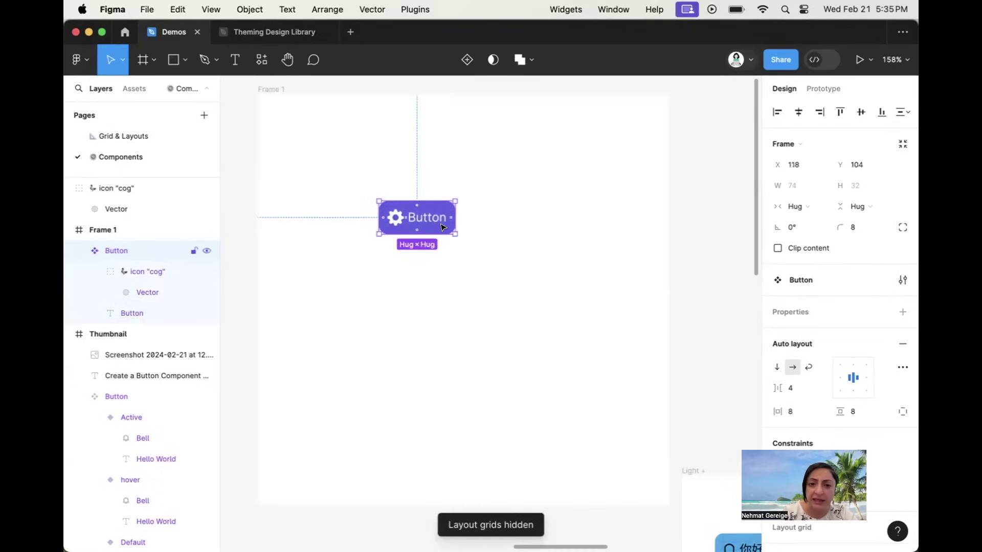
Create a boolean component property named "Show Icon" with value True for the cog icon's visibility.
{"action": "double_click", "coordinate": [397, 220]}
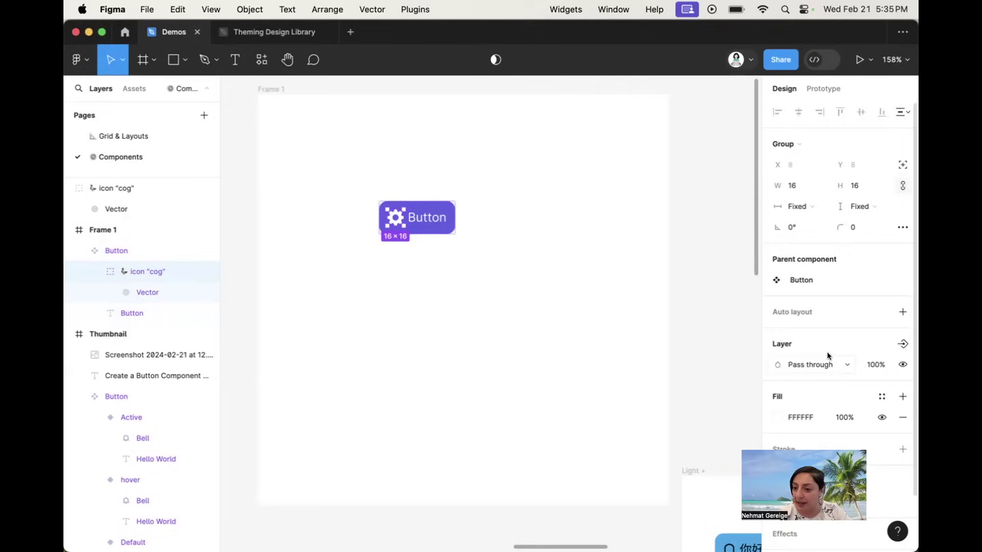
{"action": "scroll", "coordinate": [827, 352], "scroll_direction": "down", "scroll_amount": 3}
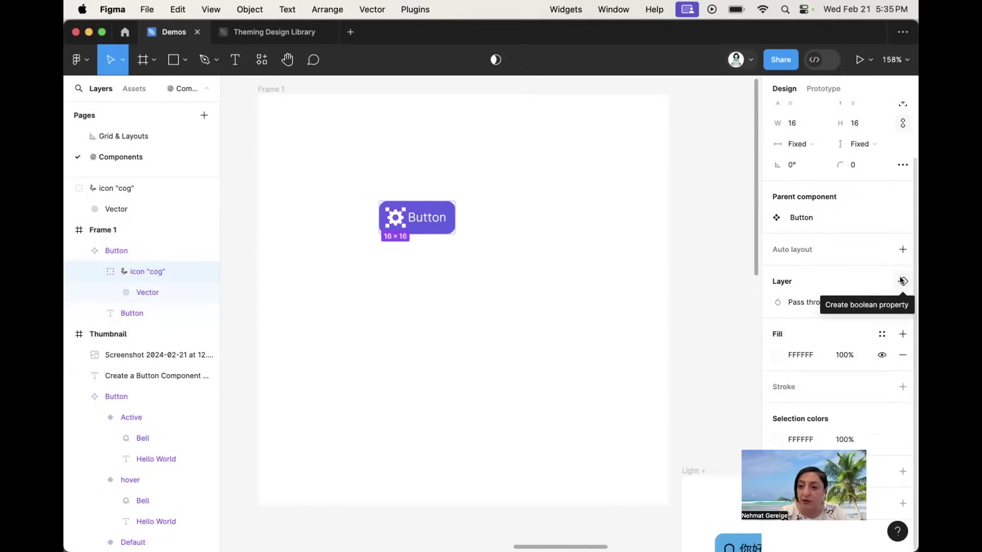
{"action": "left_click", "coordinate": [901, 280]}
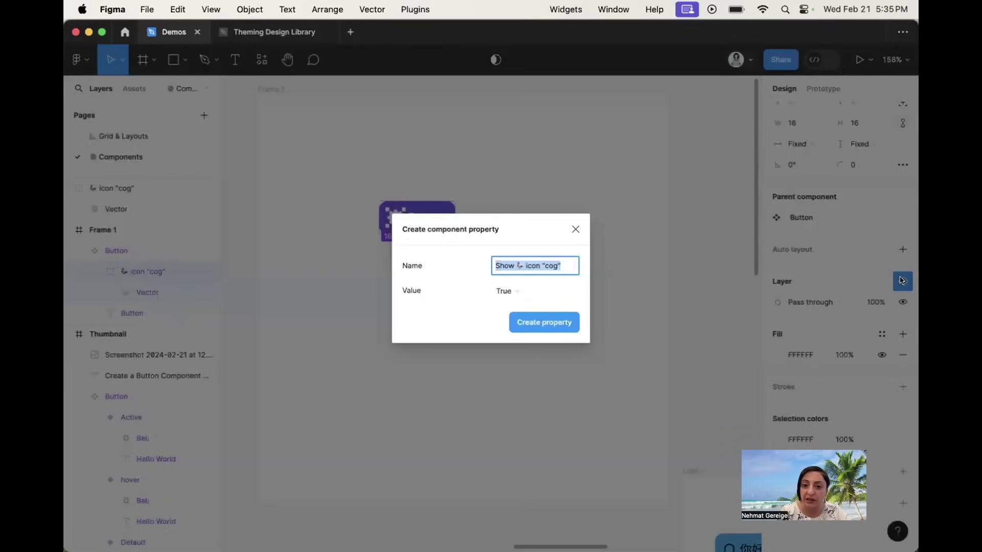
{"action": "left_click", "coordinate": [558, 266]}
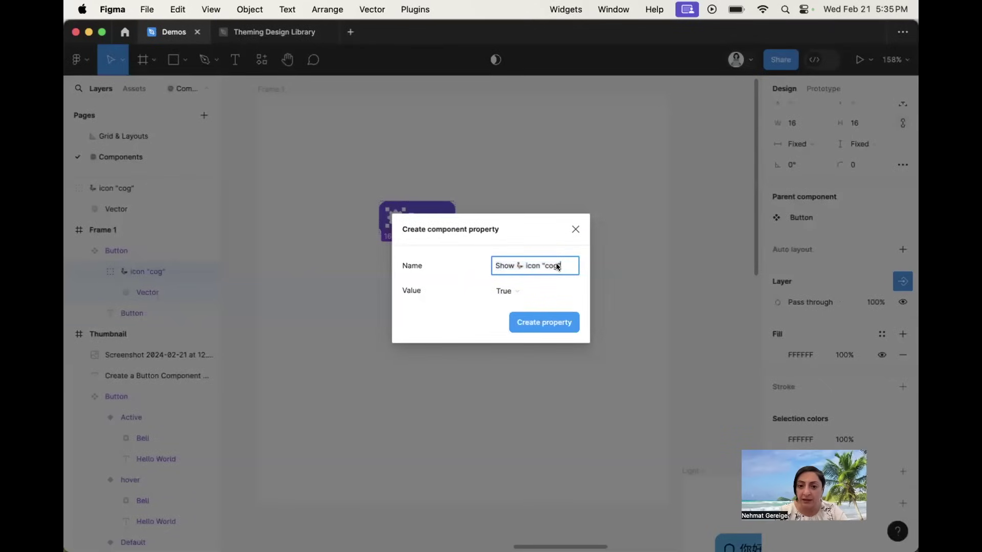
{"action": "key", "text": "BackSpace"}
{"action": "key", "text": "BackSpace"}
{"action": "key", "text": "BackSpace"}
{"action": "key", "text": "BackSpace"}
{"action": "key", "text": "BackSpace"}
{"action": "key", "text": "BackSpace"}
{"action": "key", "text": "BackSpace"}
{"action": "key", "text": "BackSpace"}
{"action": "key", "text": "BackSpace"}
{"action": "key", "text": "BackSpace"}
{"action": "key", "text": "BackSpace"}
{"action": "key", "text": "BackSpace"}
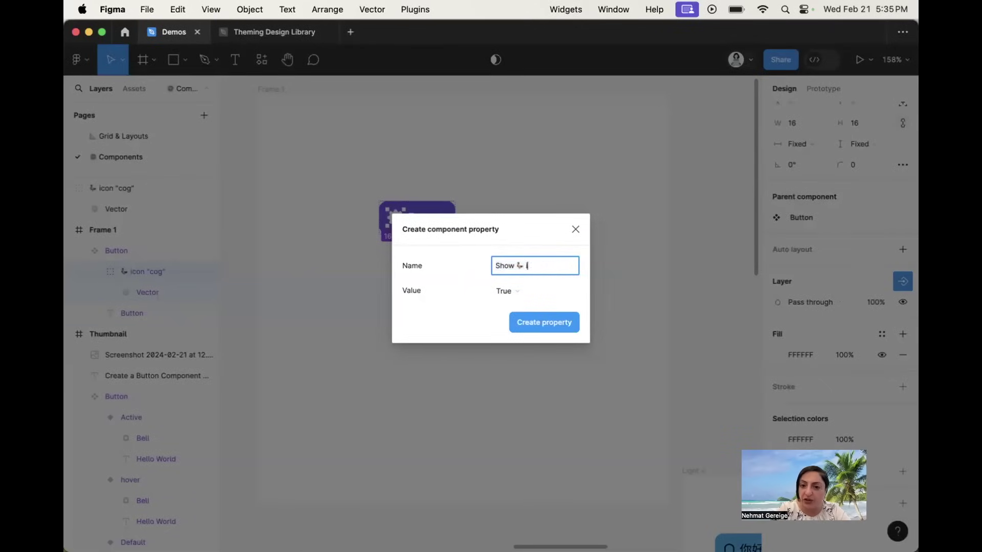
{"action": "type", "text": "Icon"}
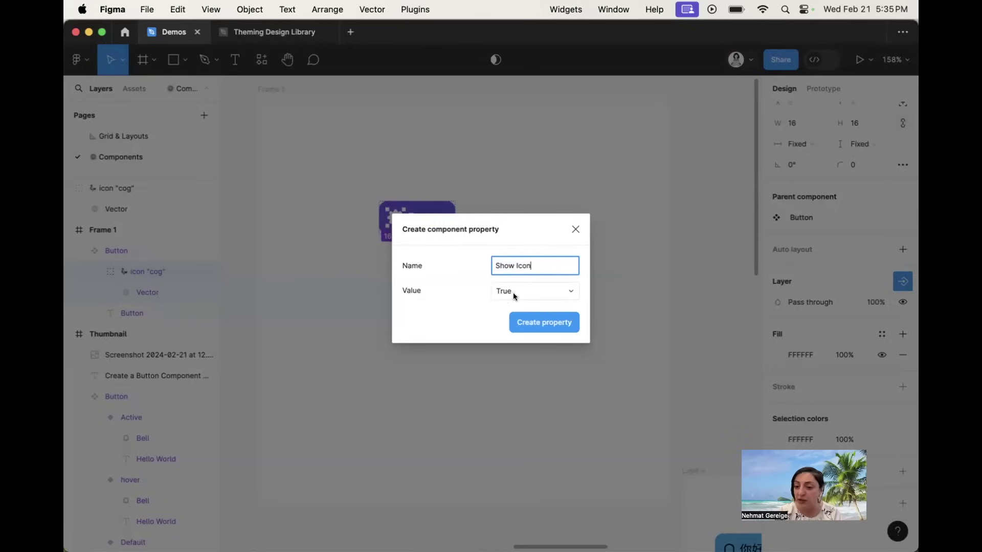
{"action": "left_click", "coordinate": [529, 323]}
{"action": "left_click", "coordinate": [531, 328]}
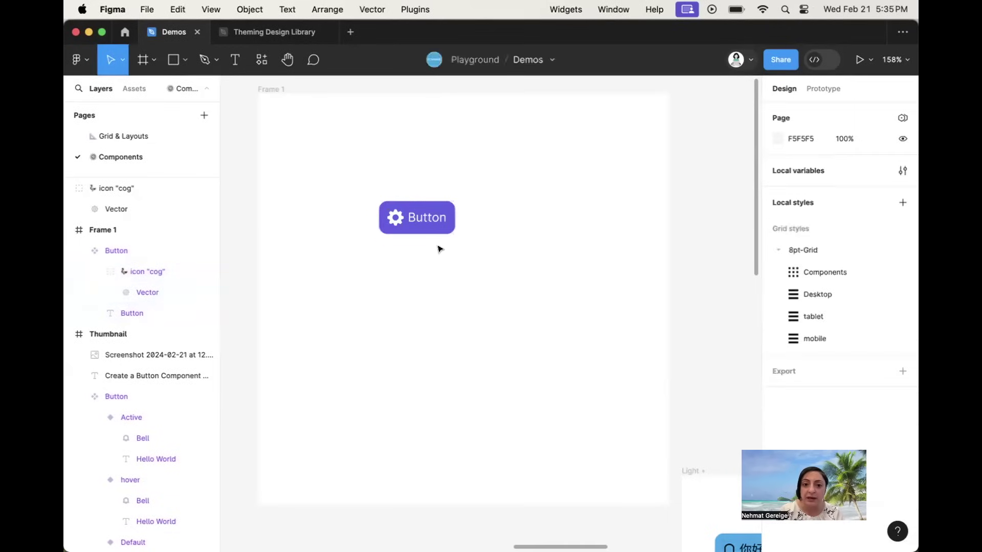
Duplicate the Button component as an instance below it in Frame 1, at about X 147, Y 208.
{"action": "left_click", "coordinate": [406, 210]}
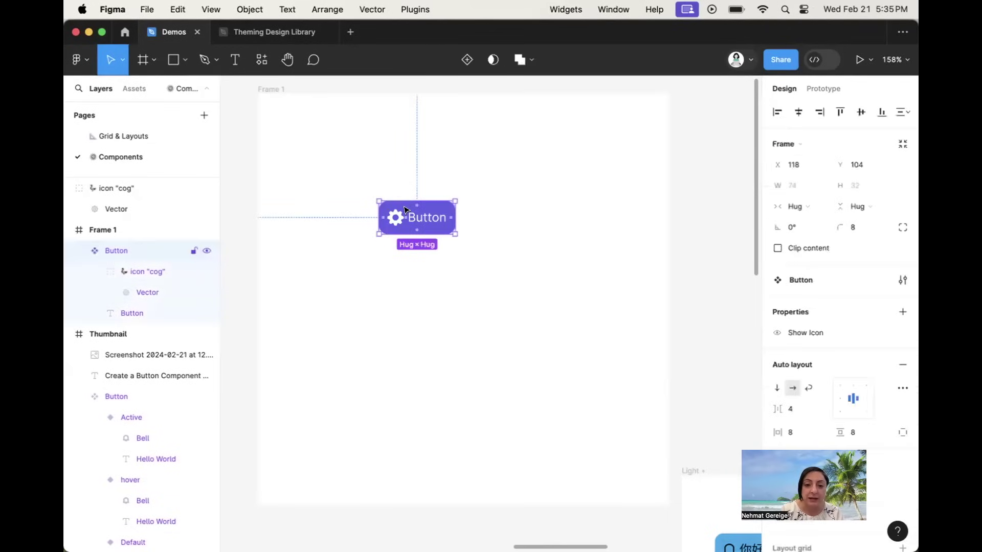
{"action": "left_click_drag", "start_coordinate": [404, 210], "coordinate": [436, 313]}
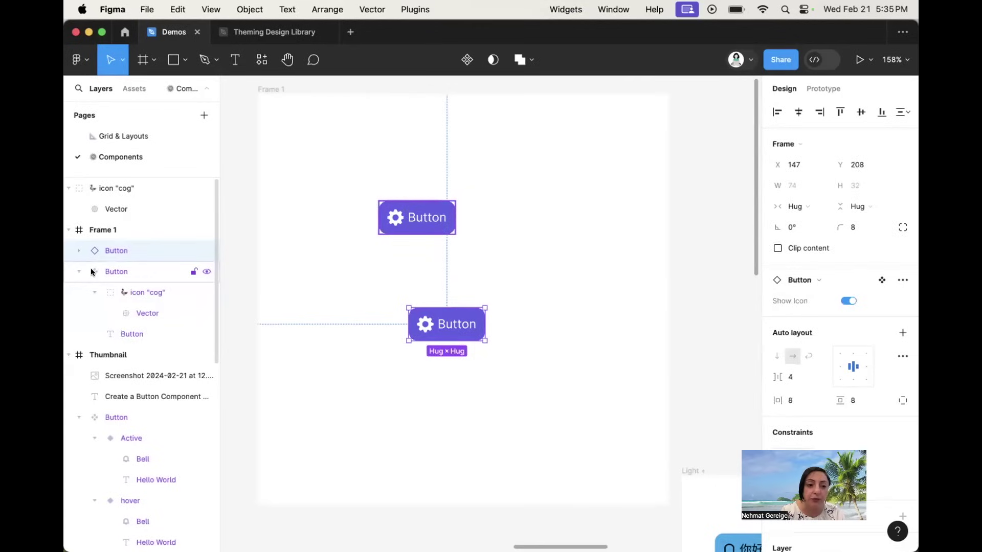
Compare the main Button component with its instance, and test the instance's Show Icon property by switching it off and on.
{"action": "left_click", "coordinate": [118, 272]}
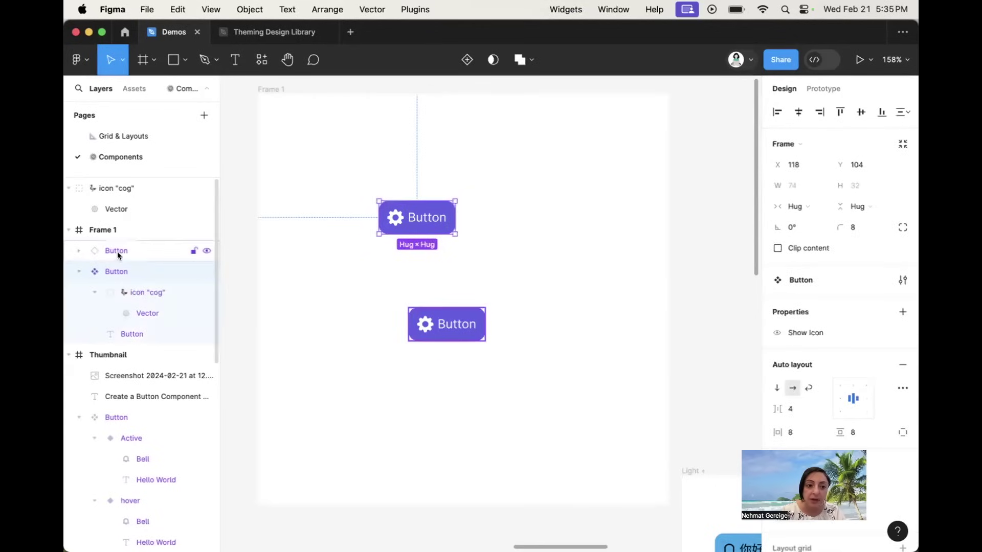
{"action": "left_click", "coordinate": [116, 250]}
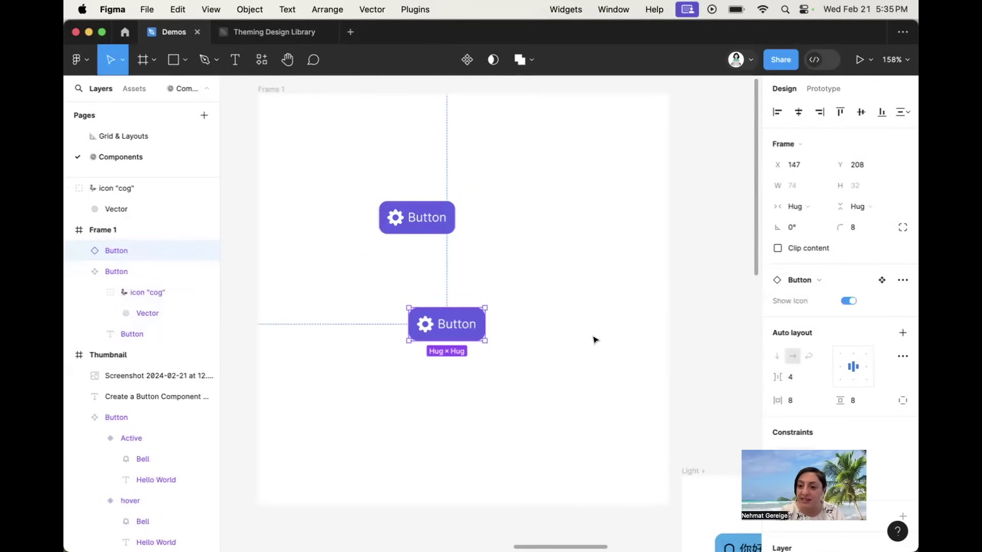
{"action": "left_click", "coordinate": [847, 301]}
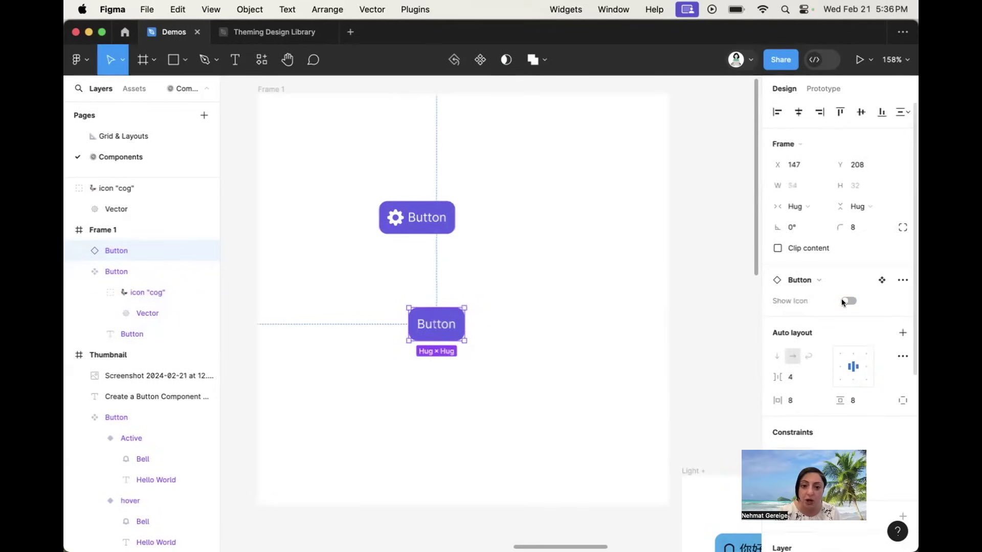
{"action": "left_click", "coordinate": [843, 302]}
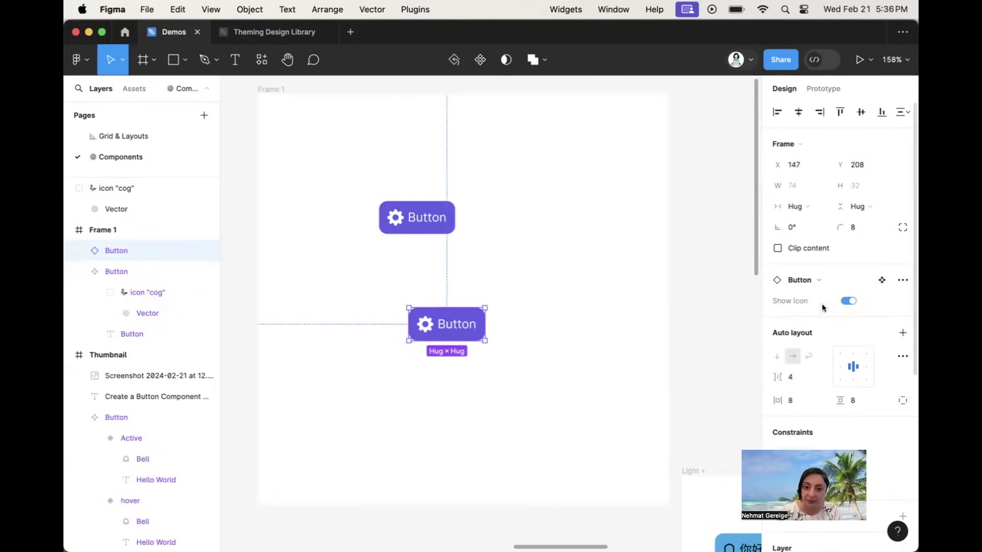
Create a text component property named "Text" with value Button for the main Button component's label.
{"action": "left_click", "coordinate": [414, 228]}
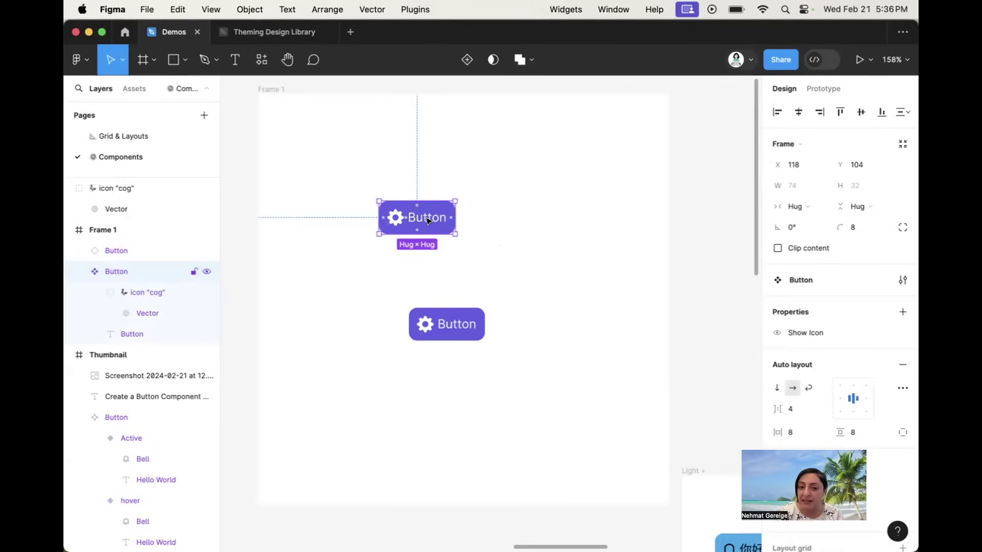
{"action": "left_click", "coordinate": [428, 220]}
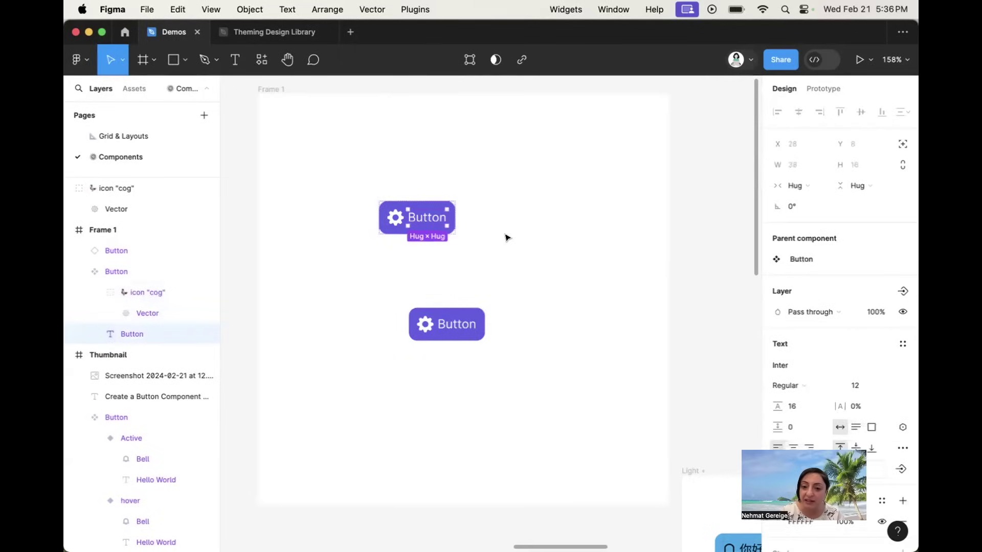
{"action": "scroll", "coordinate": [787, 309], "scroll_direction": "down", "scroll_amount": 4}
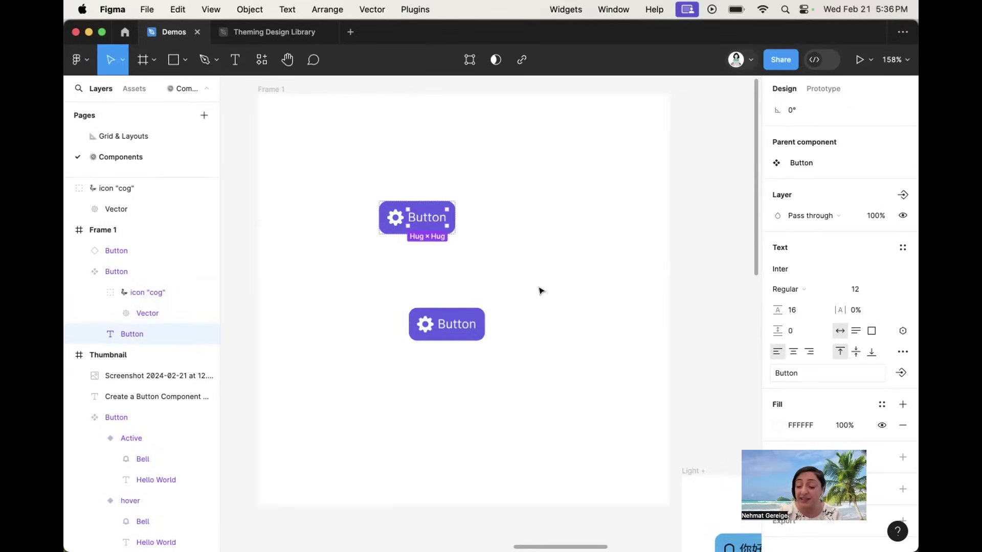
{"action": "scroll", "coordinate": [539, 291], "scroll_direction": "right", "scroll_amount": 3}
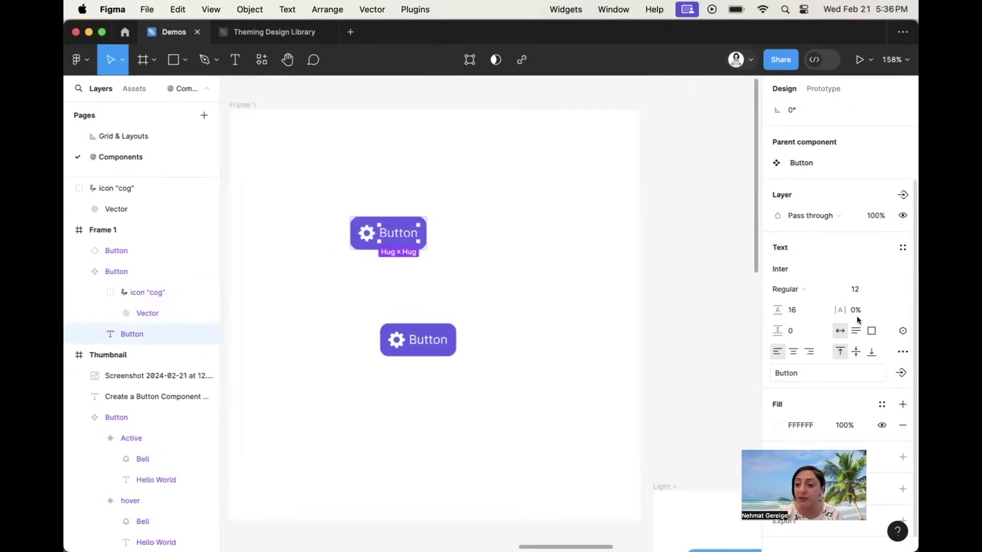
{"action": "scroll", "coordinate": [879, 338], "scroll_direction": "down", "scroll_amount": 1}
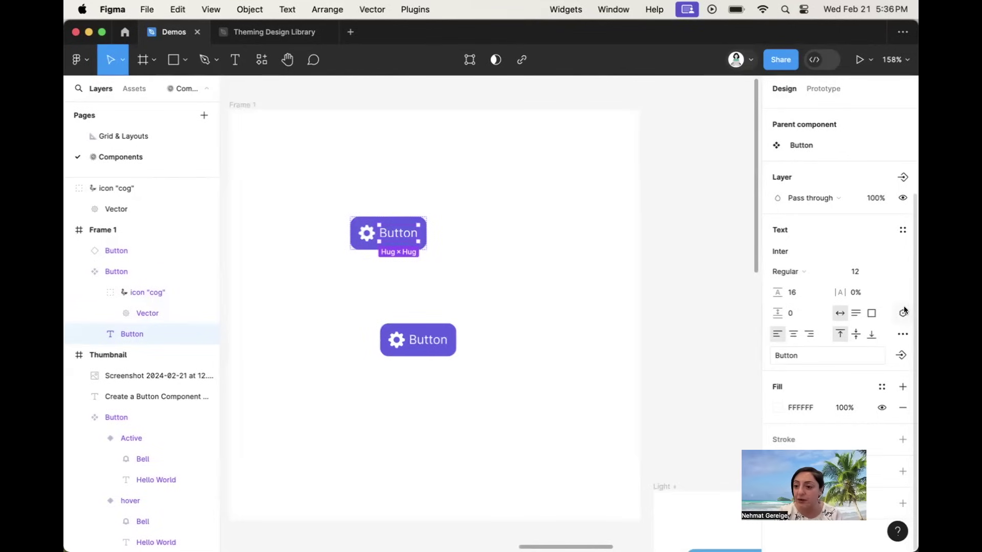
{"action": "left_click", "coordinate": [896, 357]}
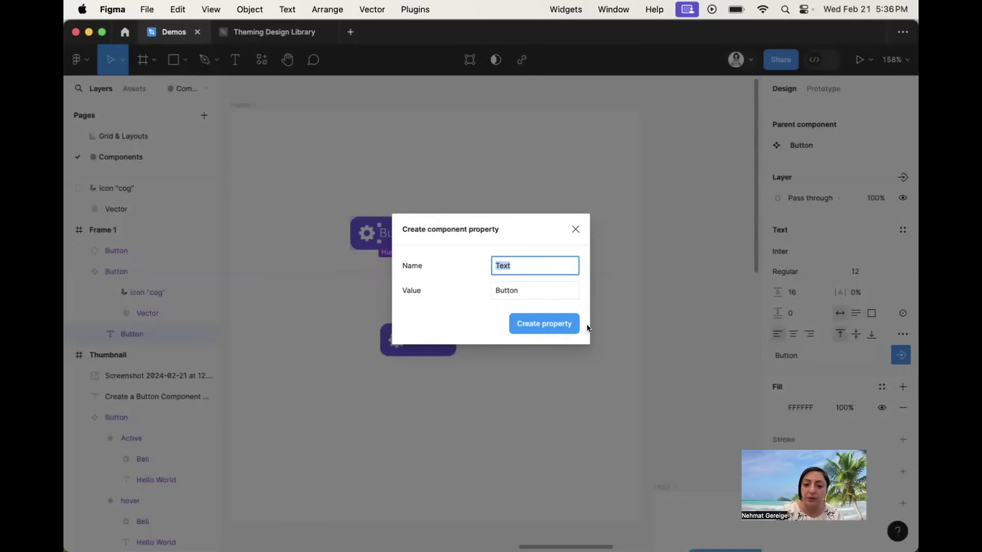
{"action": "left_click", "coordinate": [530, 324]}
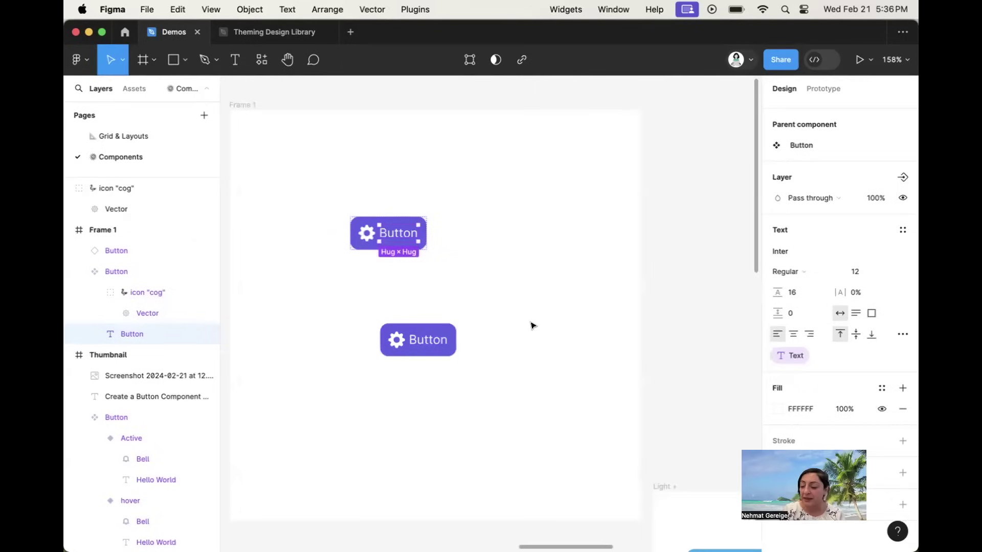
Set the Text property of the Button instance to "Hello World".
{"action": "left_click", "coordinate": [531, 325]}
{"action": "left_click", "coordinate": [426, 334]}
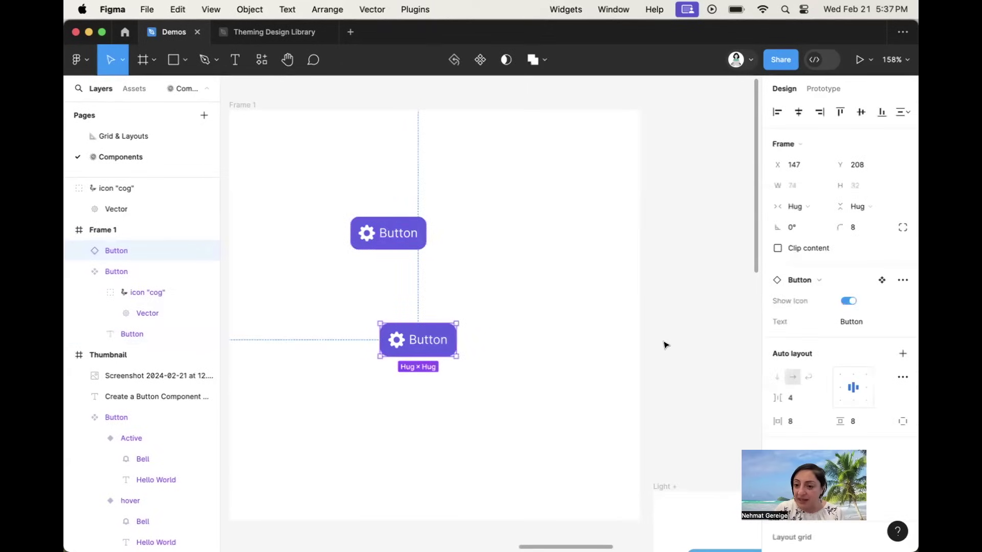
{"action": "left_click", "coordinate": [852, 320]}
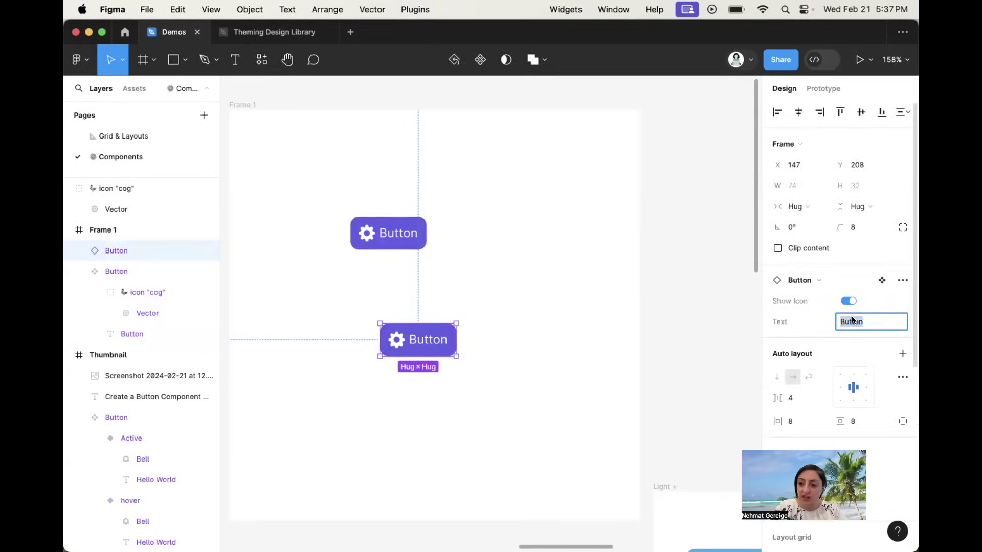
{"action": "type", "text": "Hell"}
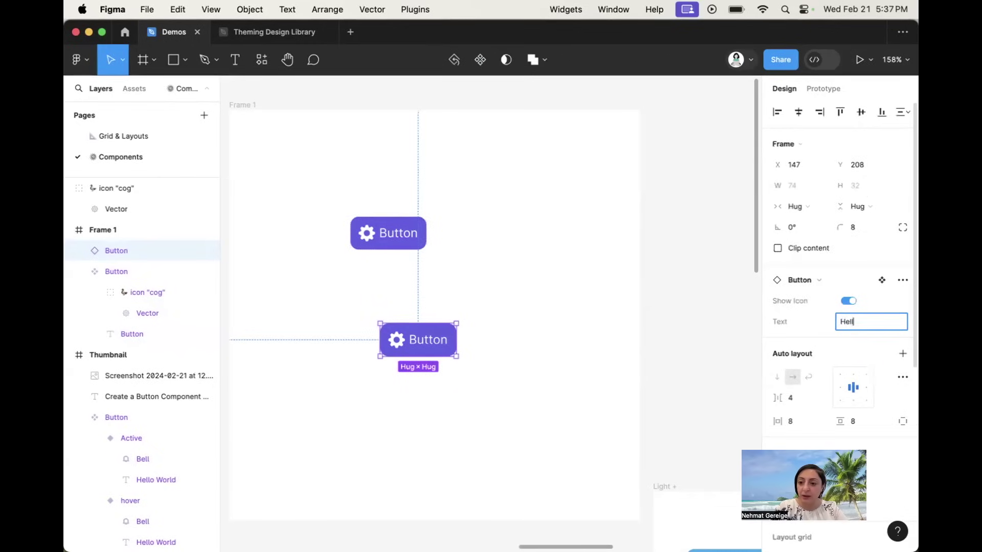
{"action": "type", "text": "o World"}
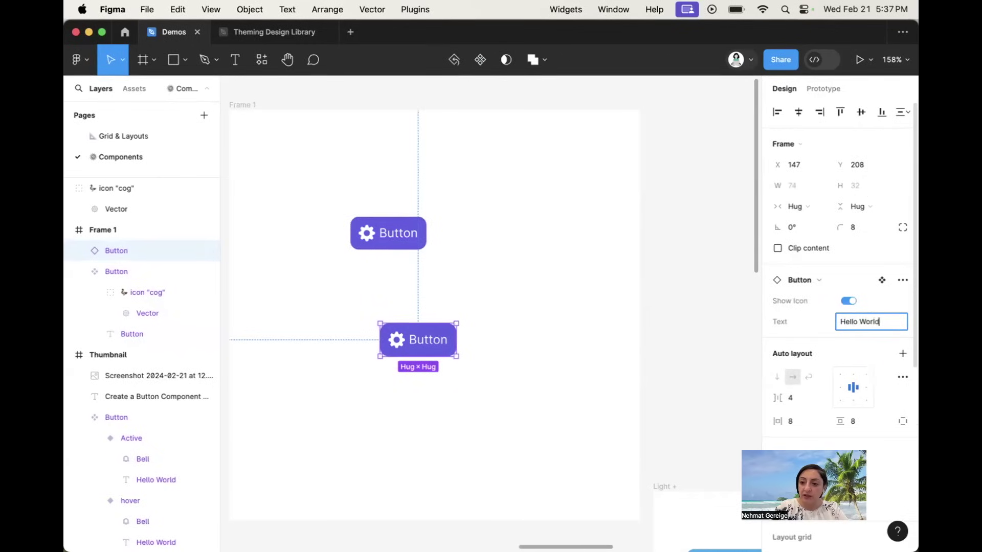
{"action": "key", "text": "Return"}
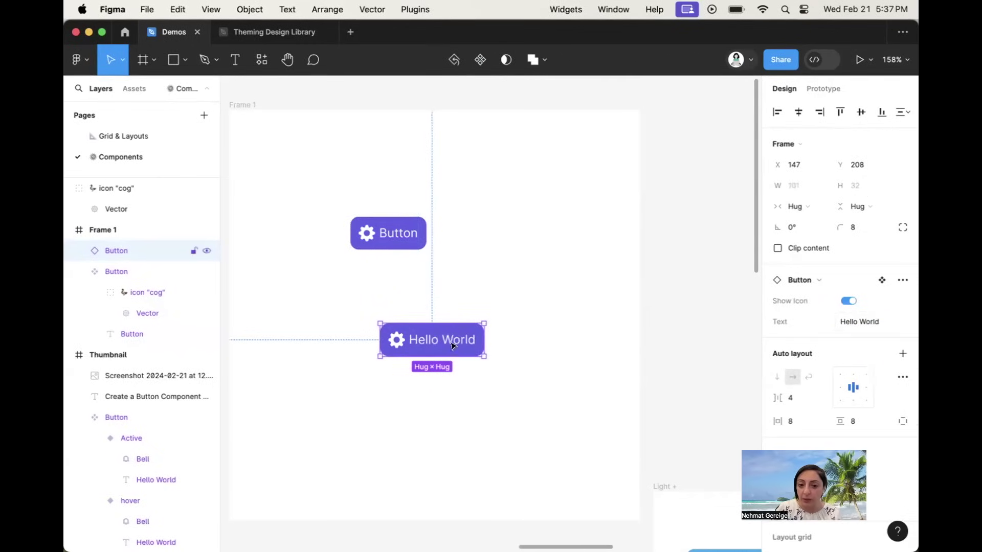
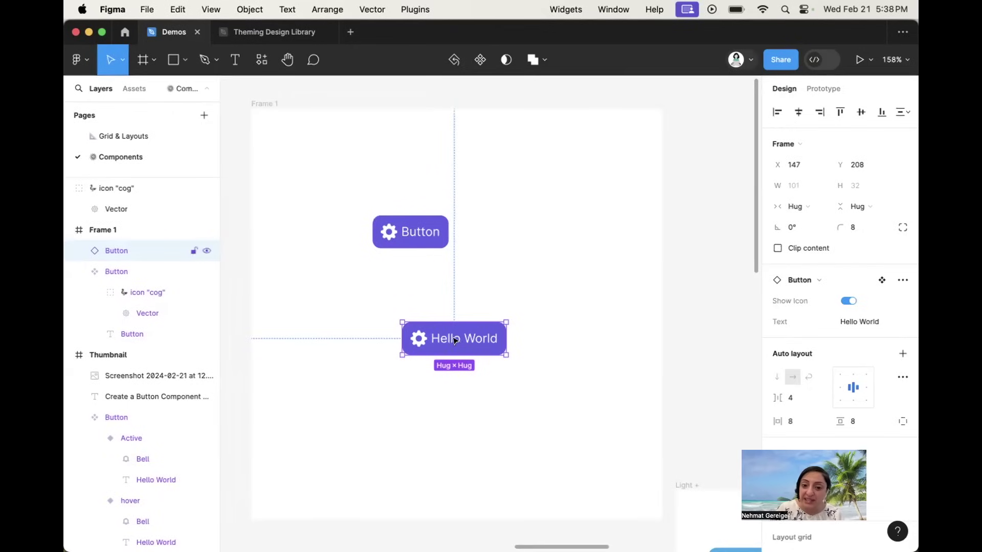
Move the Hello World instance to Frame 1's right edge and add a variant to the main Button component.
{"action": "key", "text": "super+z"}
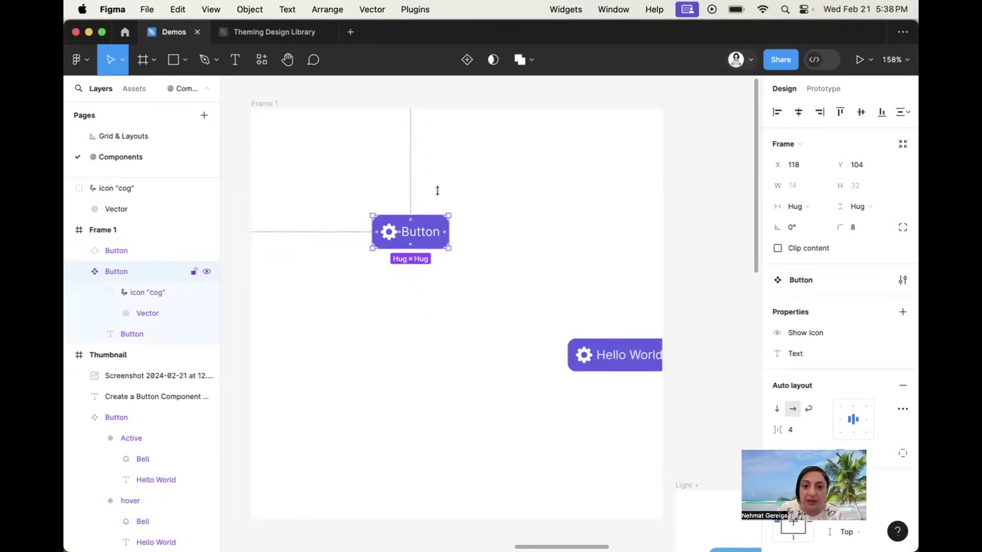
{"action": "left_click", "coordinate": [465, 66]}
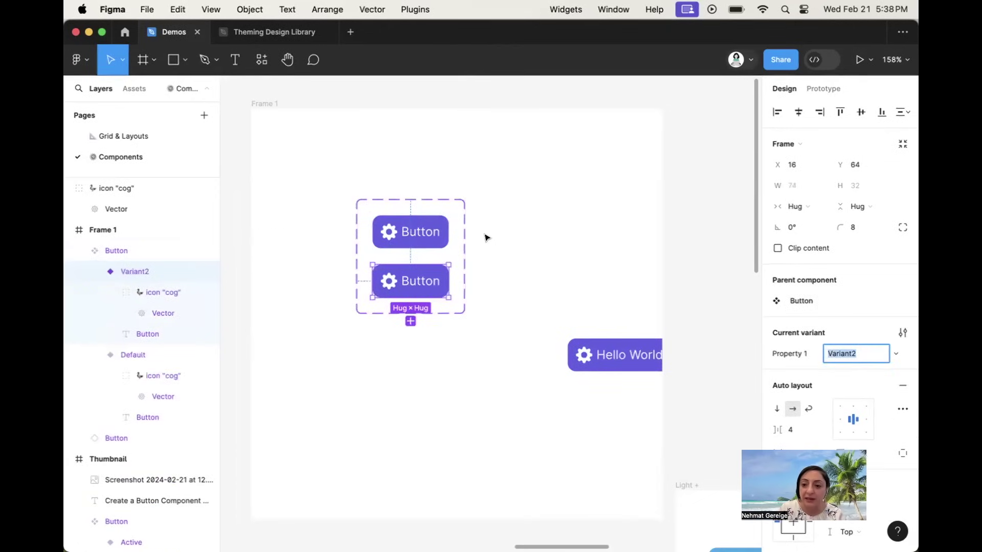
Rename the new variant's property to "State" and set its value to "Hover".
{"action": "double_click", "coordinate": [794, 358]}
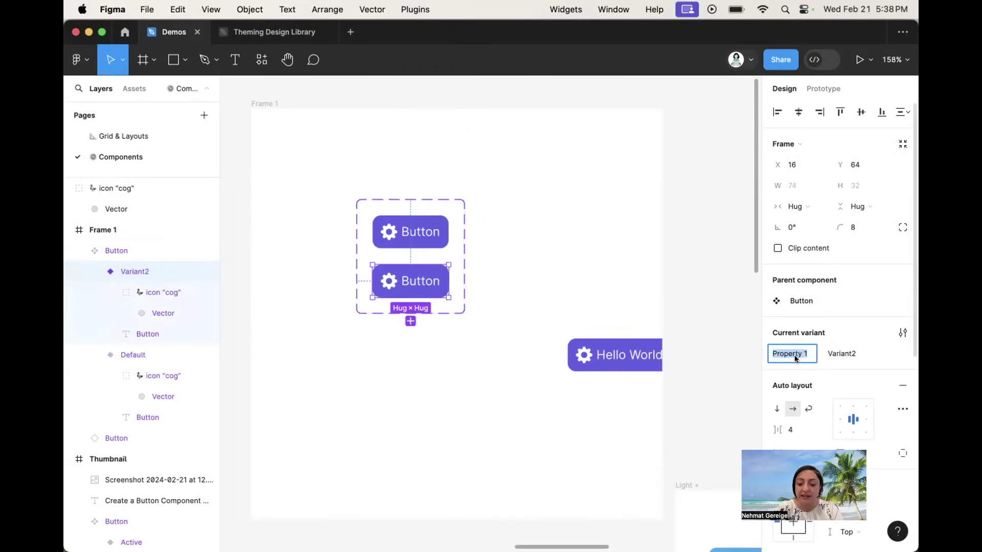
{"action": "type", "text": "State"}
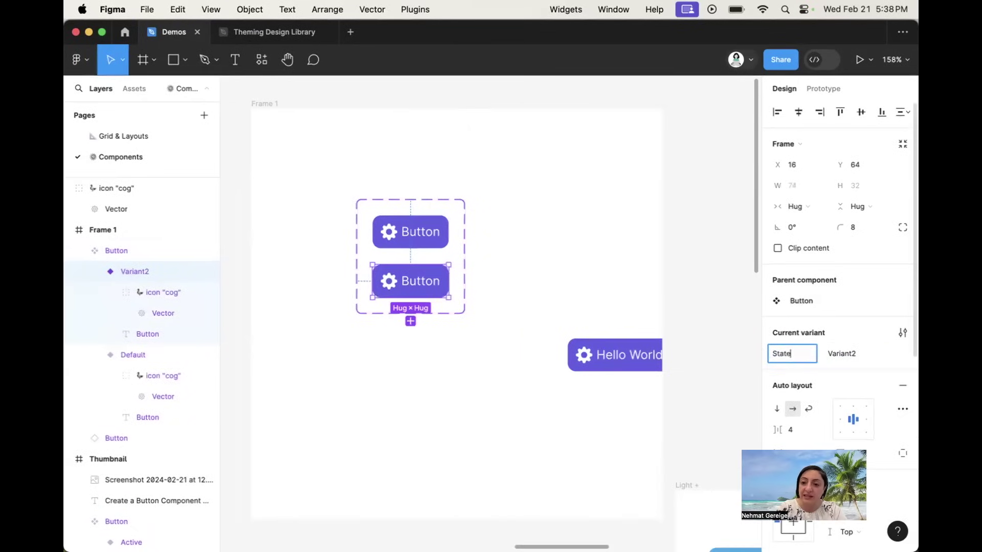
{"action": "key", "text": "Return"}
{"action": "left_click", "coordinate": [849, 354]}
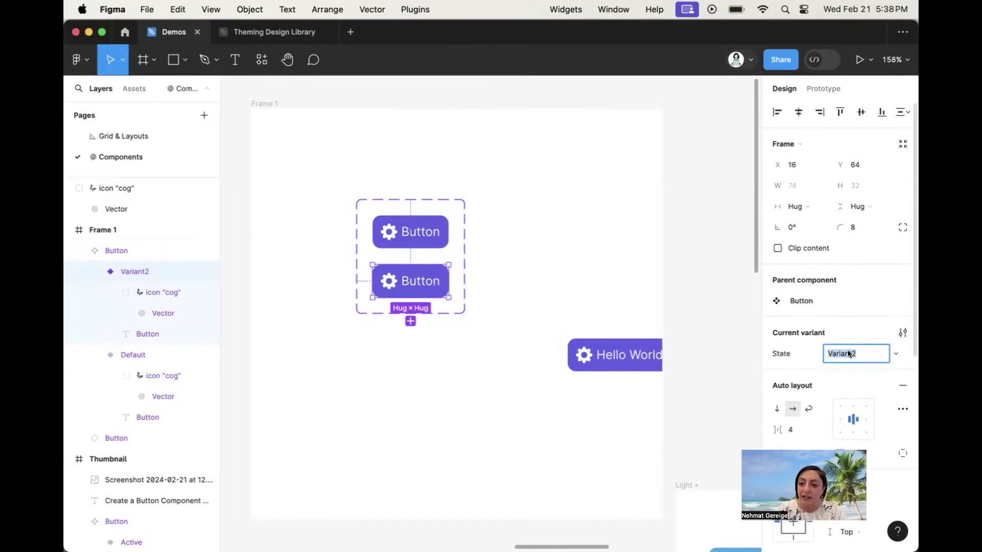
{"action": "type", "text": "Hover"}
{"action": "key", "text": "Return"}
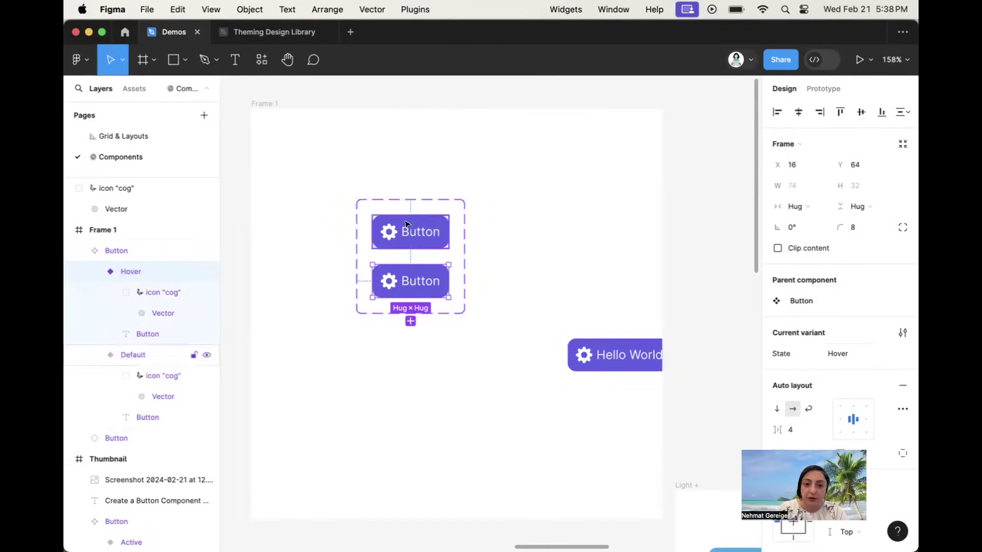
Add a third variant to the Button component set and set its State to "Active".
{"action": "left_click", "coordinate": [393, 200]}
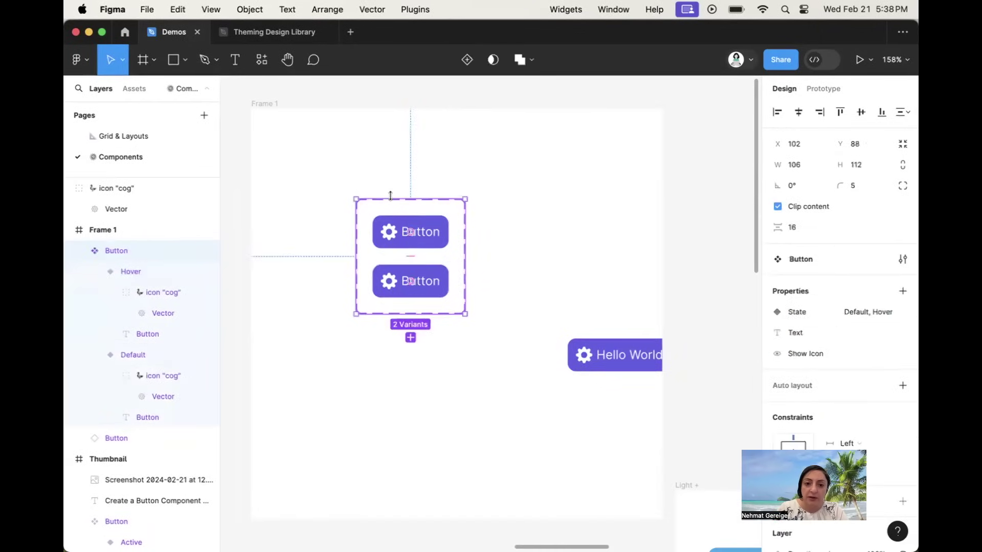
{"action": "left_click", "coordinate": [466, 59]}
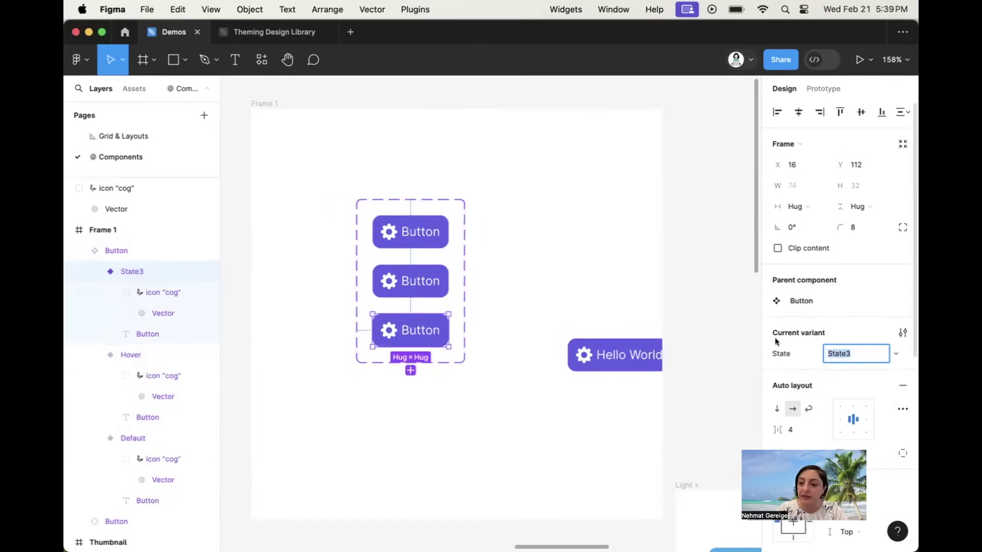
{"action": "type", "text": "Active"}
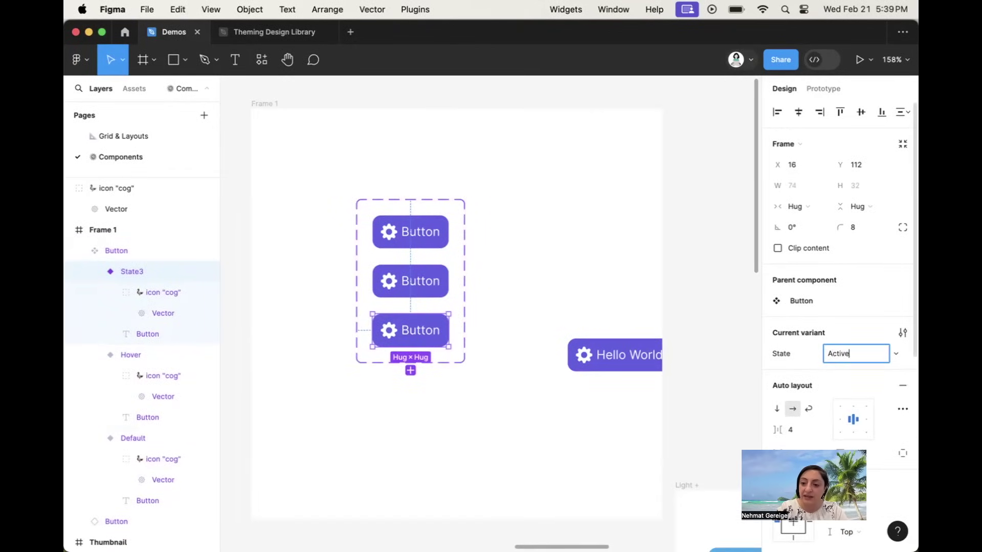
{"action": "key", "text": "Return"}
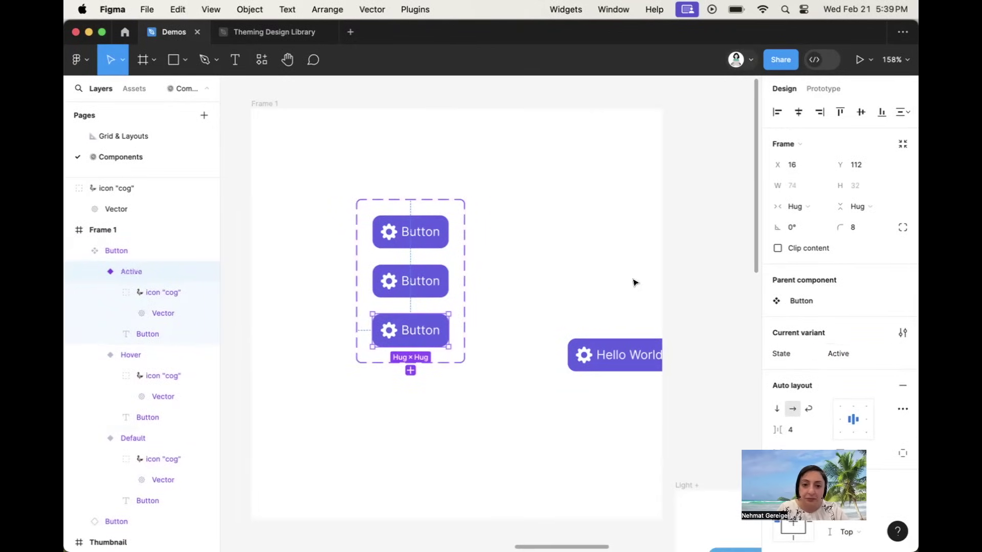
Lighten the fill of the Hover variant to the light purple 8583F0.
{"action": "left_click", "coordinate": [430, 247]}
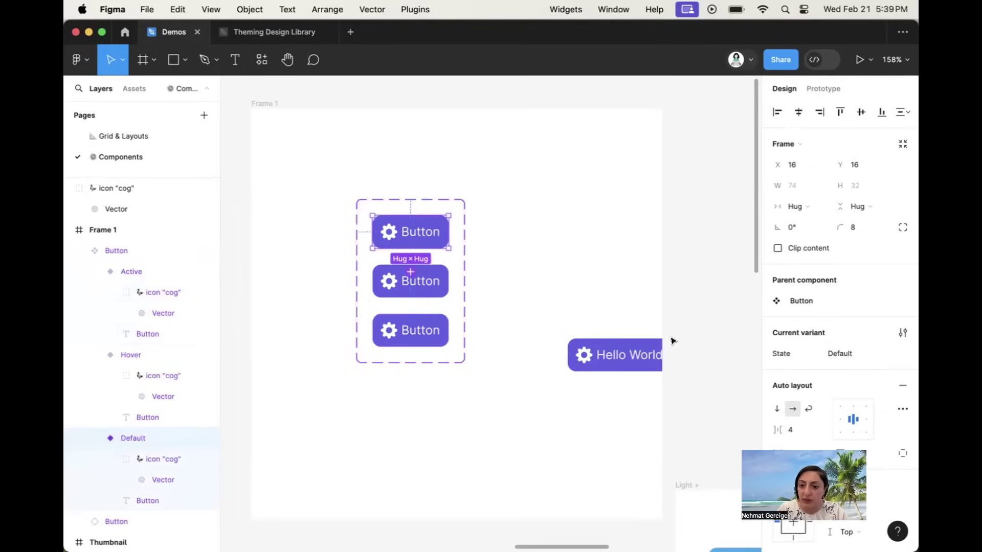
{"action": "left_click", "coordinate": [420, 293]}
{"action": "left_click", "coordinate": [429, 343]}
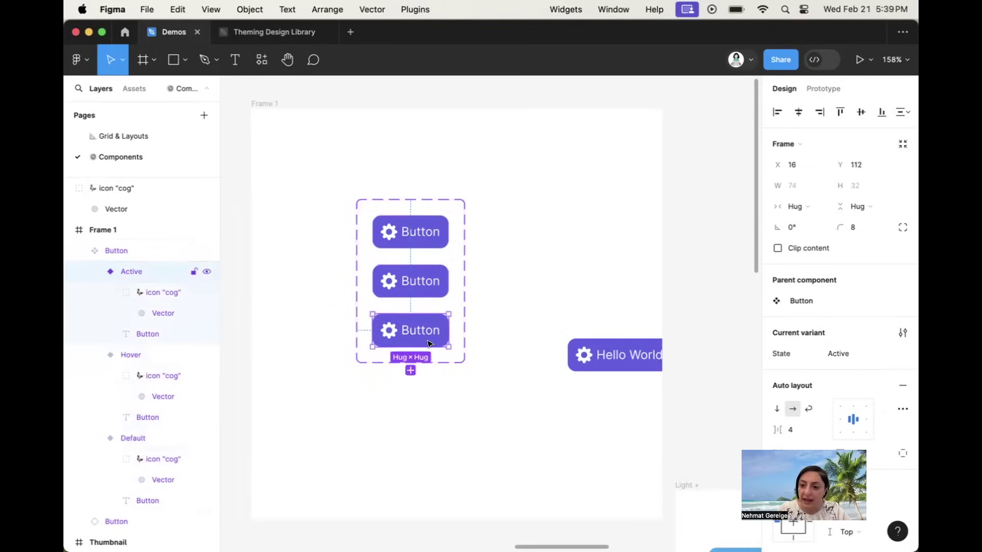
{"action": "left_click", "coordinate": [416, 278]}
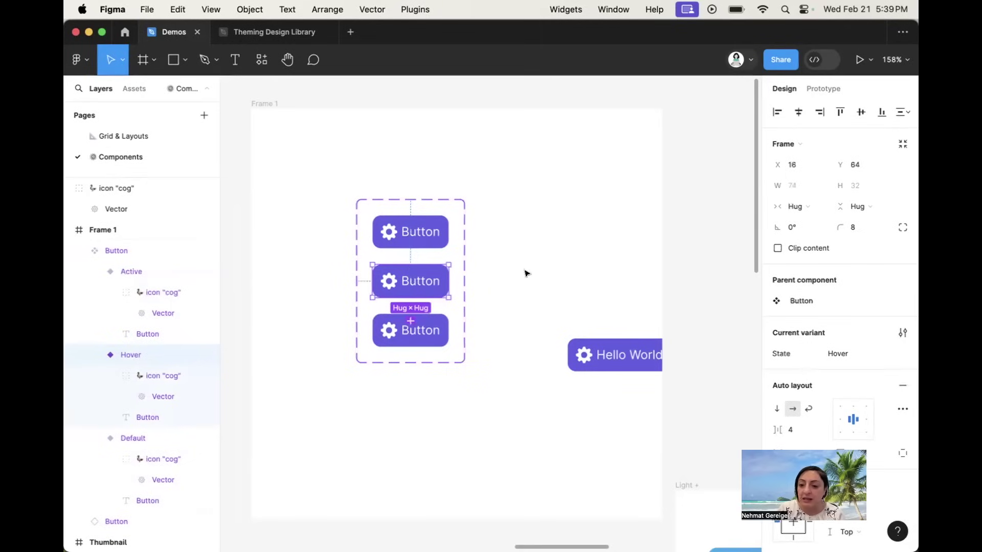
{"action": "scroll", "coordinate": [799, 365], "scroll_direction": "down", "scroll_amount": 5}
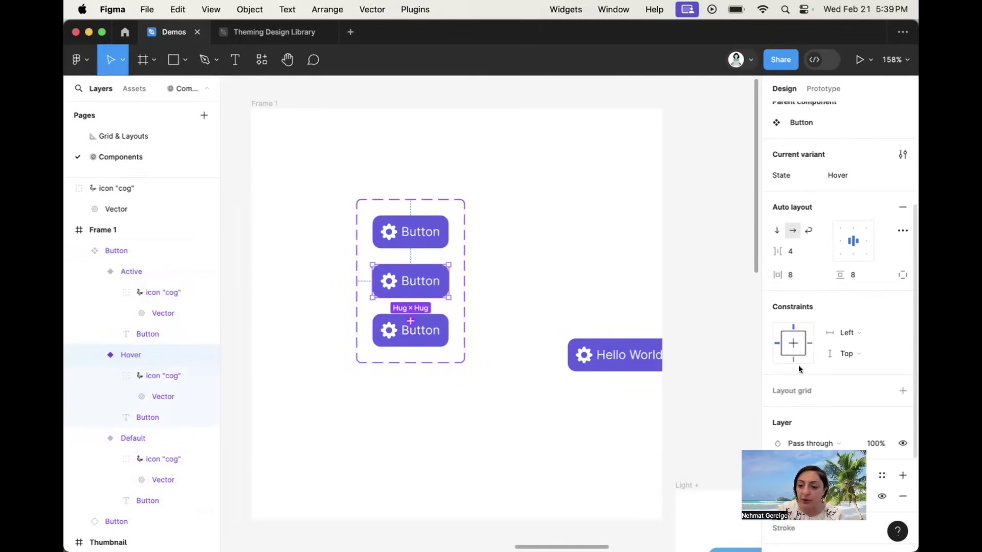
{"action": "scroll", "coordinate": [798, 365], "scroll_direction": "down", "scroll_amount": 3}
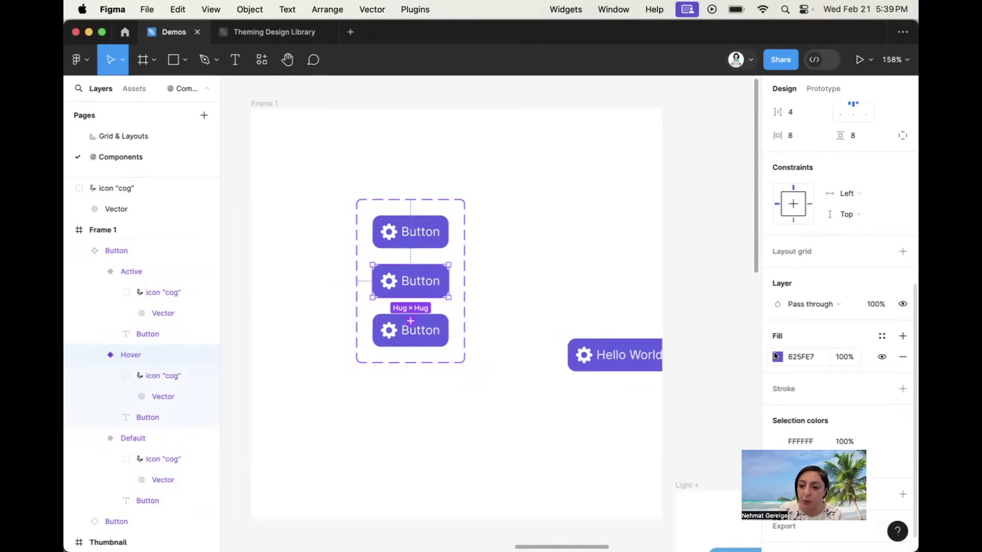
{"action": "left_click", "coordinate": [776, 357]}
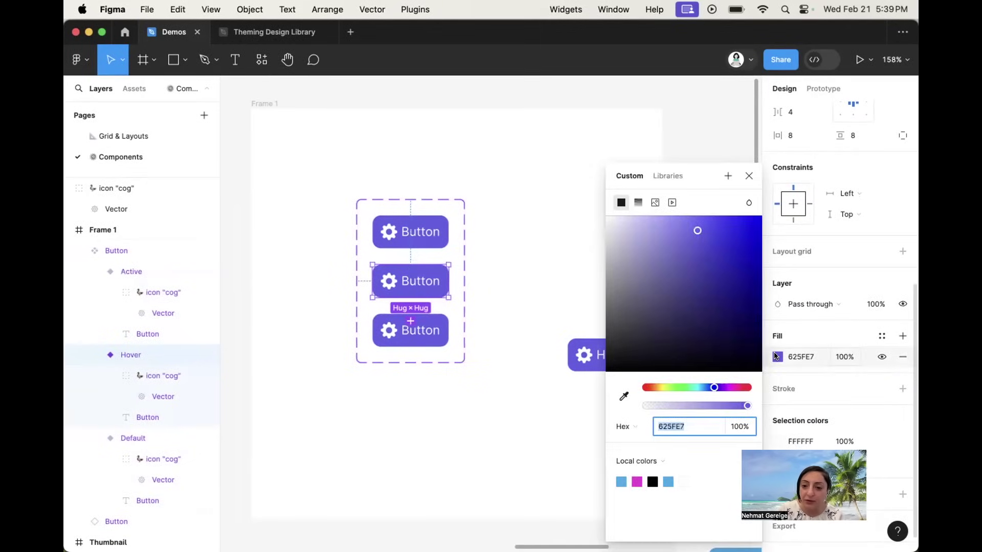
{"action": "left_click", "coordinate": [690, 226]}
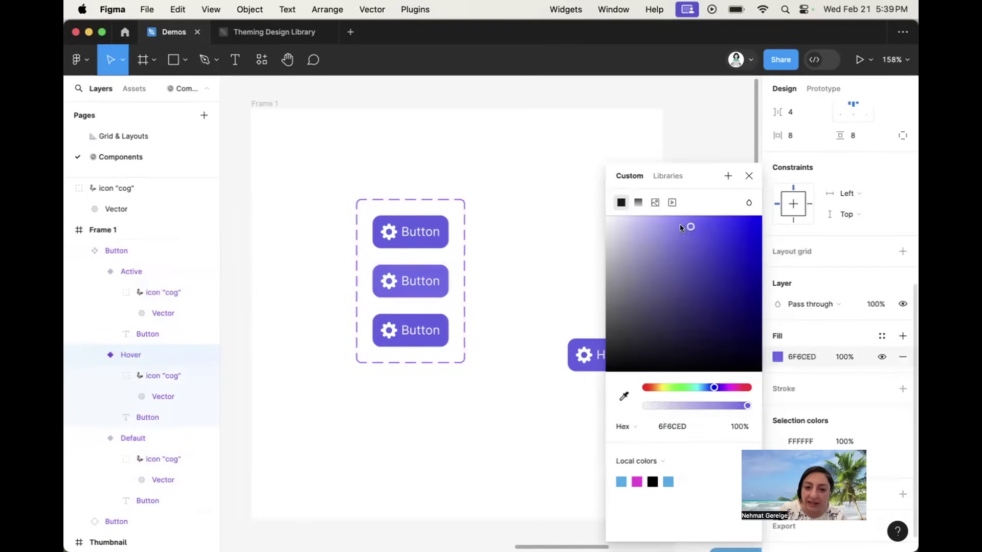
{"action": "left_click_drag", "start_coordinate": [681, 227], "coordinate": [673, 228]}
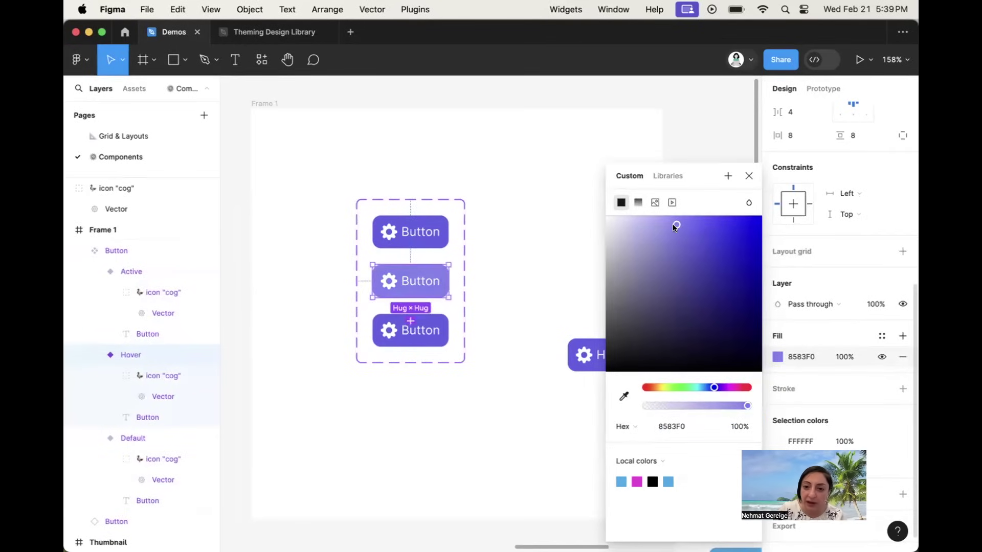
Change the Active variant's fill to a deeper, more saturated blue-purple.
{"action": "left_click", "coordinate": [428, 333]}
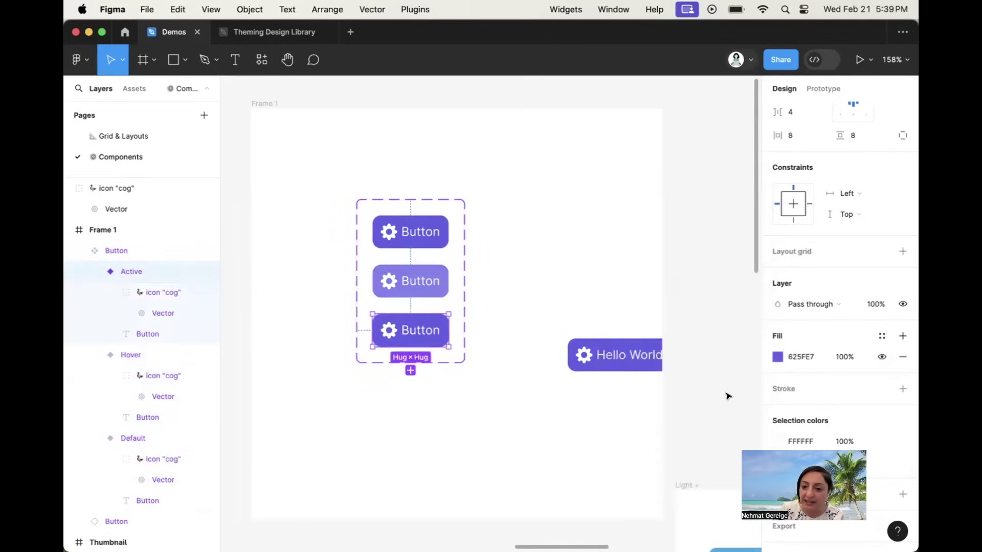
{"action": "left_click", "coordinate": [777, 356]}
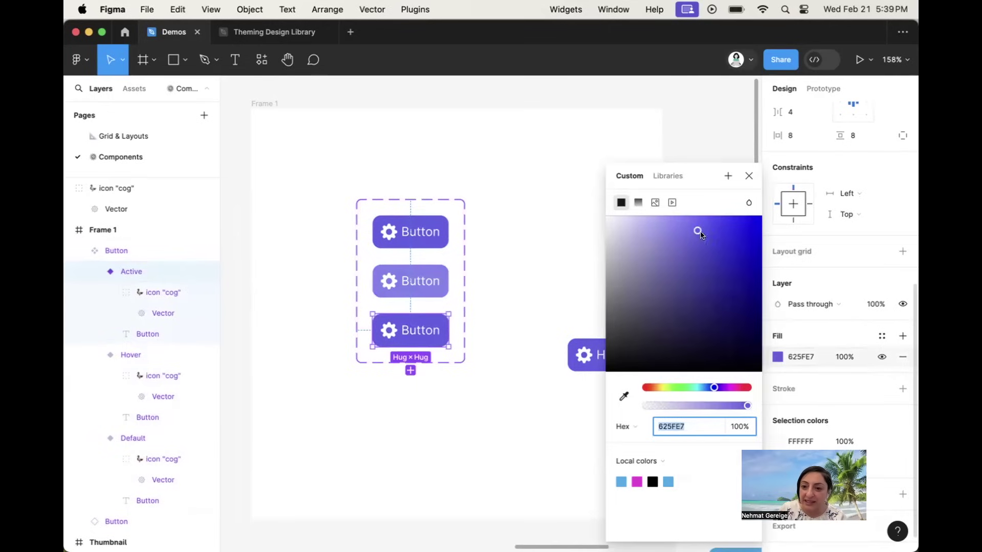
{"action": "left_click_drag", "start_coordinate": [698, 233], "coordinate": [719, 228]}
Move the Hello World instance to about X 256, Y 216 beside the component set and switch its State to Hover.
{"action": "left_click_drag", "start_coordinate": [588, 355], "coordinate": [534, 347]}
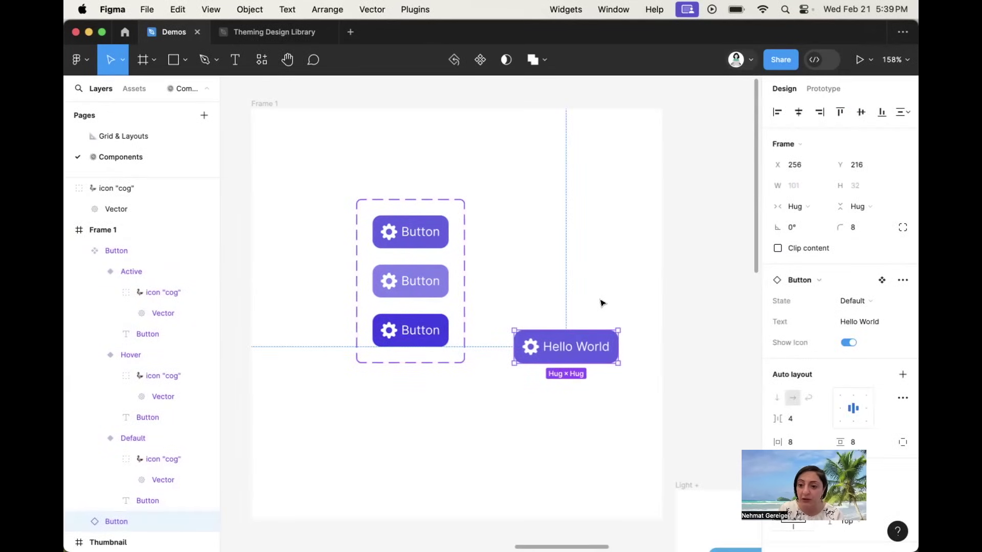
{"action": "left_click", "coordinate": [862, 302]}
{"action": "left_click", "coordinate": [817, 316]}
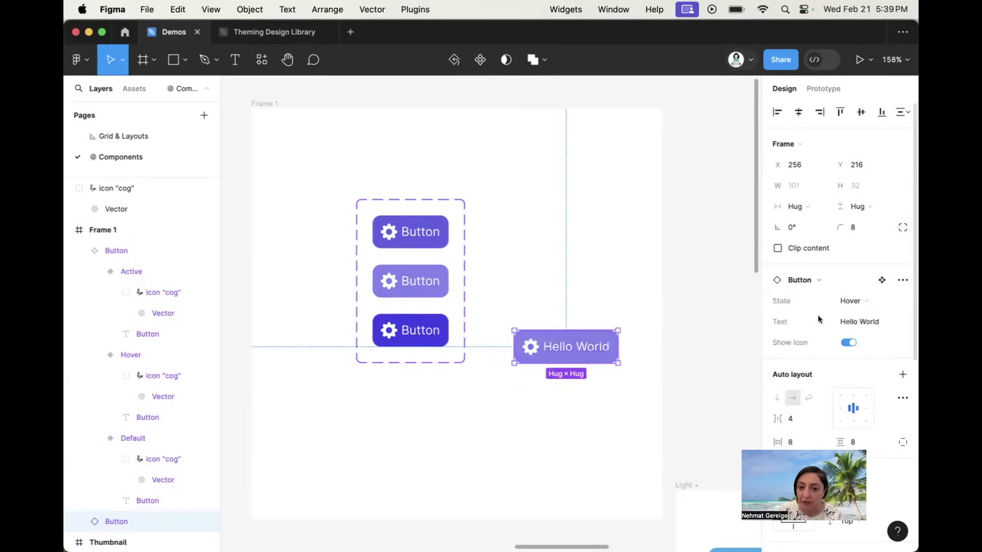
Switch the Hello World instance's State to Active and toggle its icon off and back on.
{"action": "left_click", "coordinate": [860, 303]}
{"action": "left_click", "coordinate": [818, 317]}
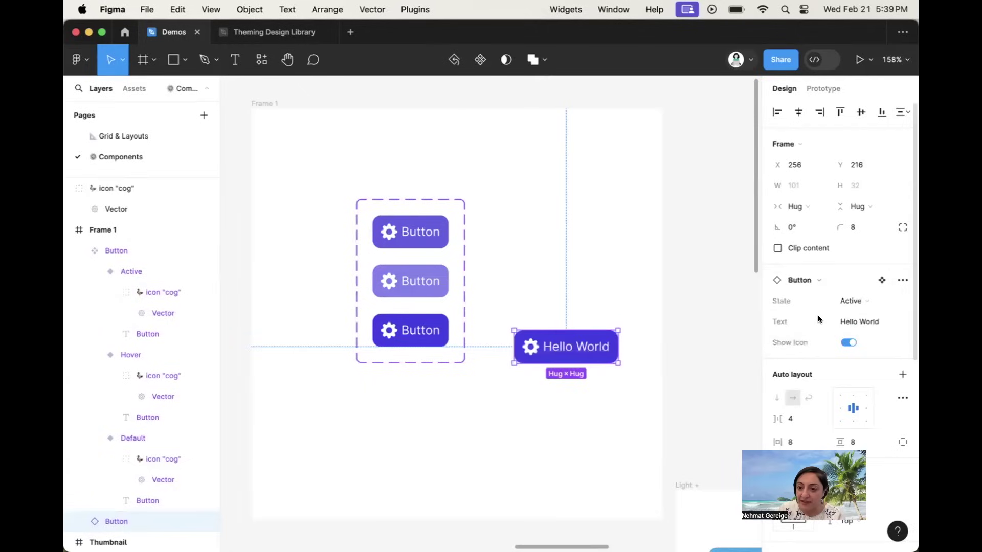
{"action": "left_click", "coordinate": [845, 343]}
{"action": "left_click", "coordinate": [844, 343]}
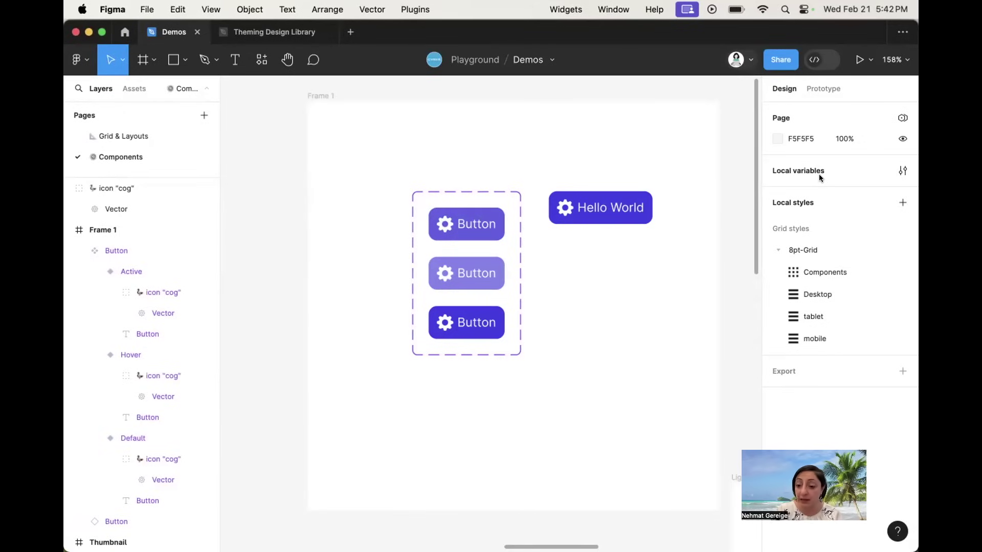
Open the local variables and examine the Localization collection's language values and the variable types that can be created.
{"action": "left_click", "coordinate": [904, 172]}
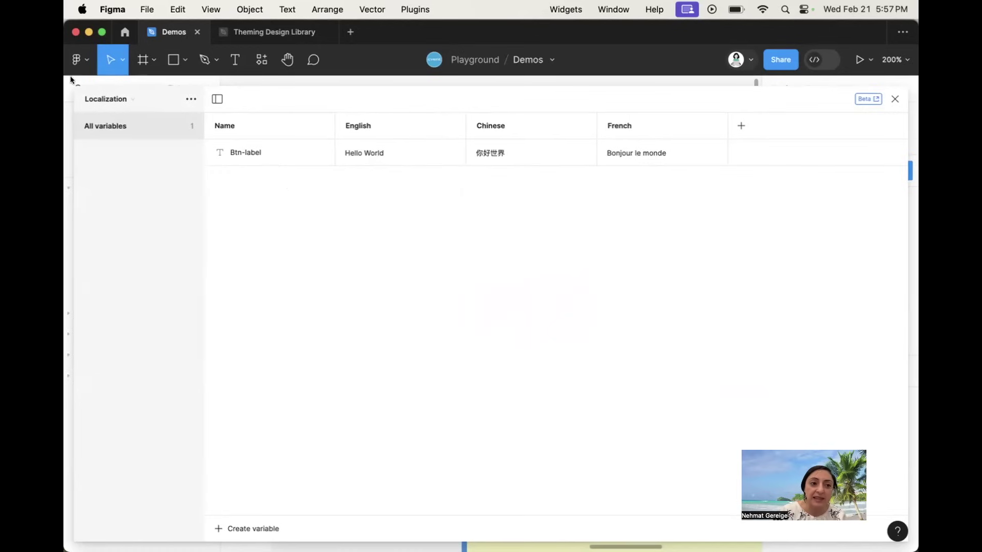
{"action": "left_click_drag", "start_coordinate": [79, 88], "coordinate": [325, 168]}
{"action": "left_click_drag", "start_coordinate": [596, 185], "coordinate": [440, 108]}
{"action": "scroll", "coordinate": [489, 220], "scroll_direction": "right", "scroll_amount": 5}
{"action": "scroll", "coordinate": [489, 220], "scroll_direction": "left", "scroll_amount": 3}
{"action": "scroll", "coordinate": [489, 224], "scroll_direction": "right", "scroll_amount": 1}
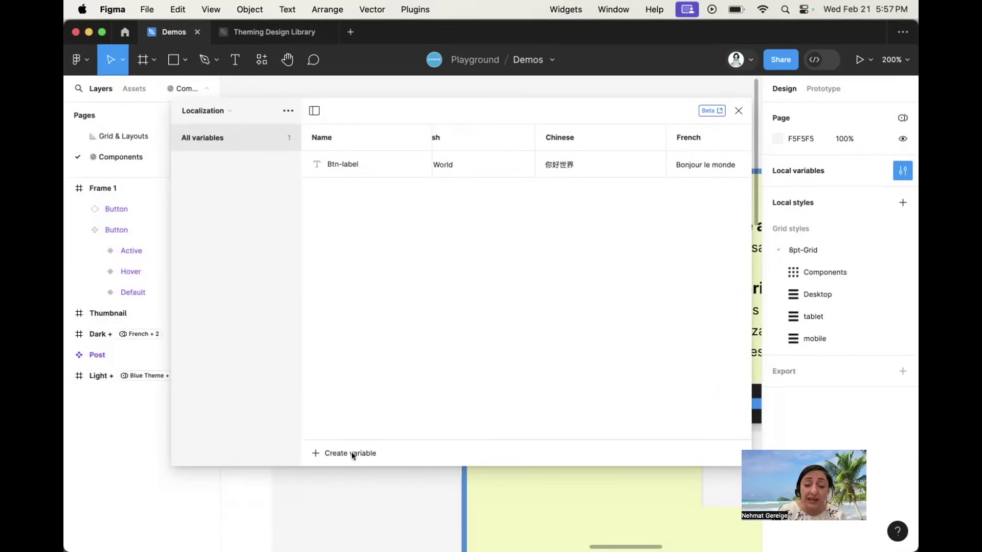
{"action": "scroll", "coordinate": [430, 293], "scroll_direction": "left", "scroll_amount": 2}
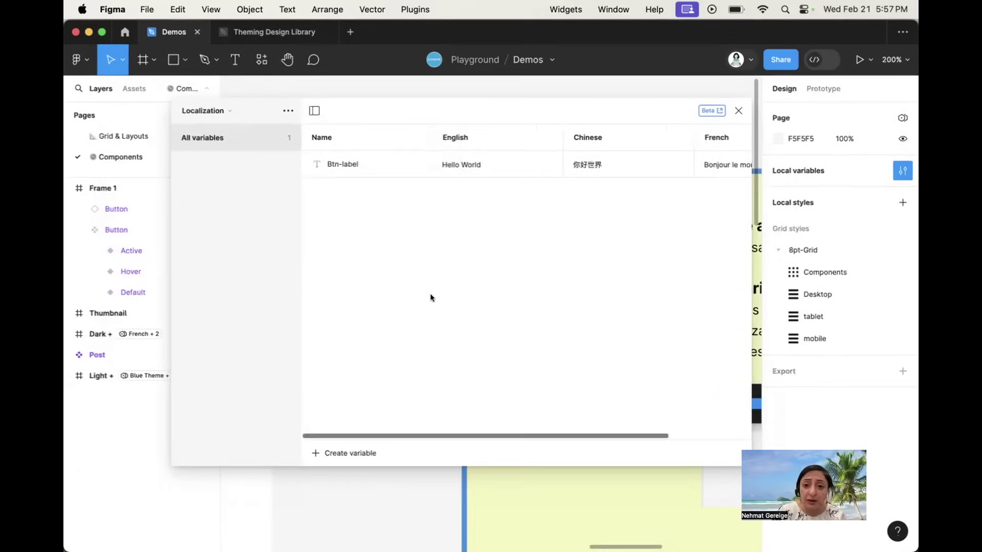
{"action": "left_click", "coordinate": [347, 453]}
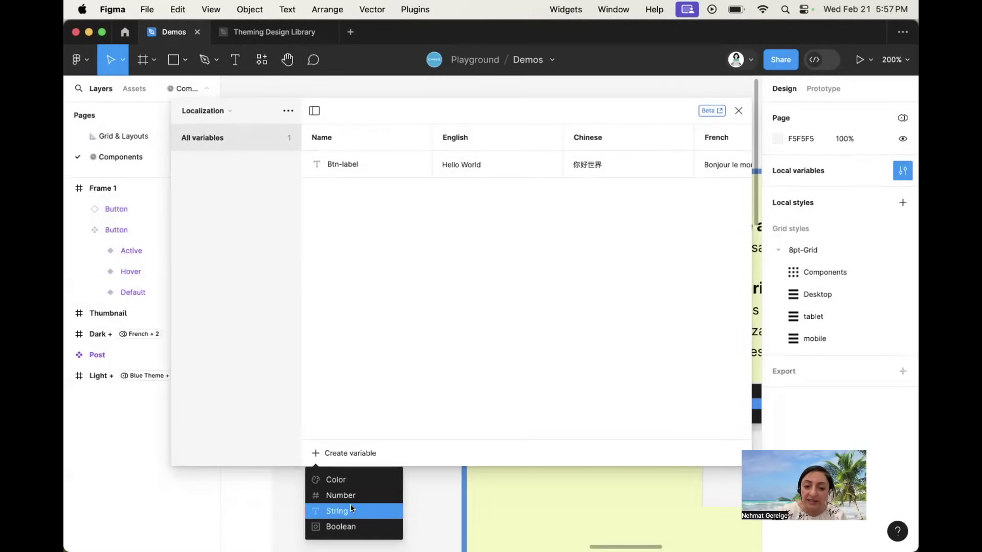
{"action": "left_click", "coordinate": [423, 337]}
Switch to the Modes collection, try adding a color variable and delete it again.
{"action": "left_click", "coordinate": [225, 108]}
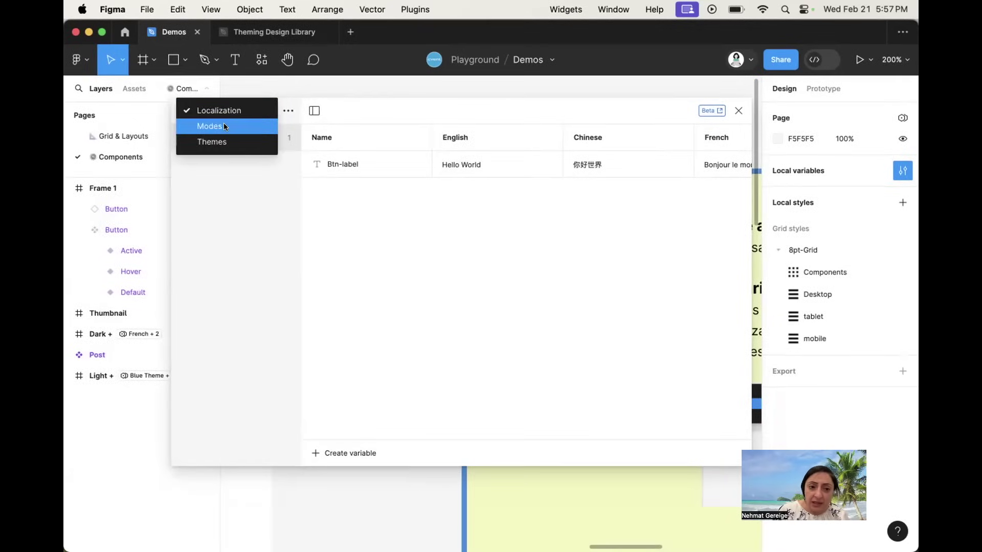
{"action": "left_click", "coordinate": [224, 125]}
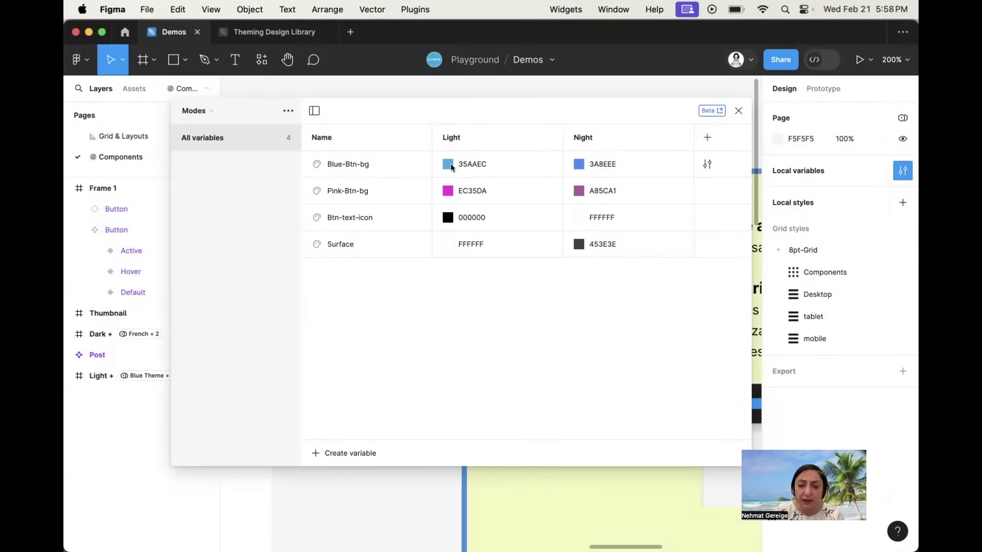
{"action": "left_click", "coordinate": [351, 453]}
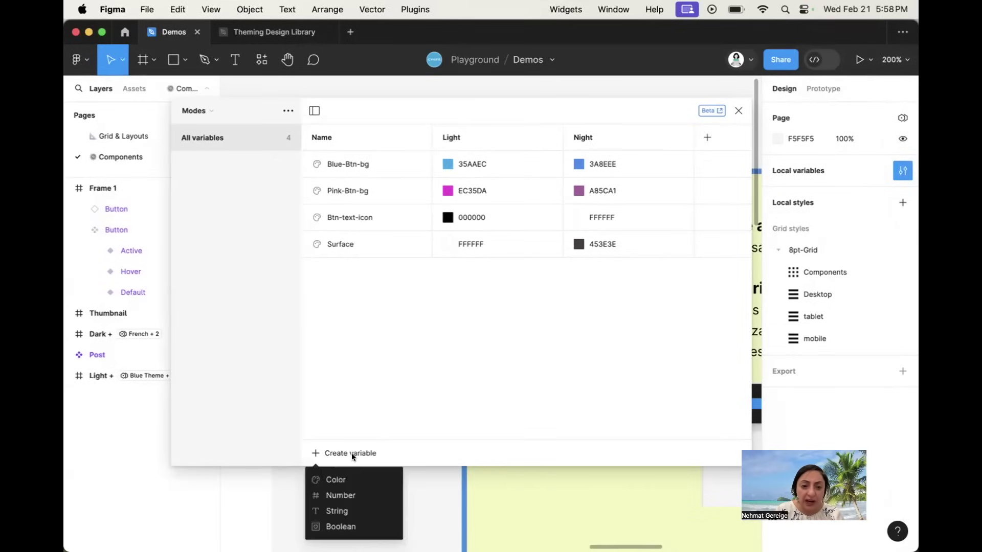
{"action": "left_click", "coordinate": [340, 479]}
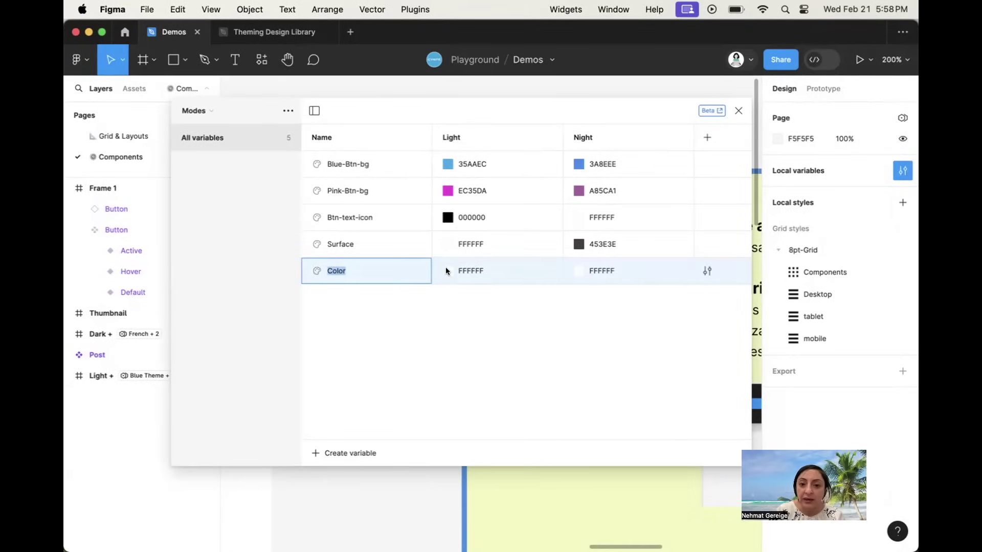
{"action": "left_click", "coordinate": [612, 267]}
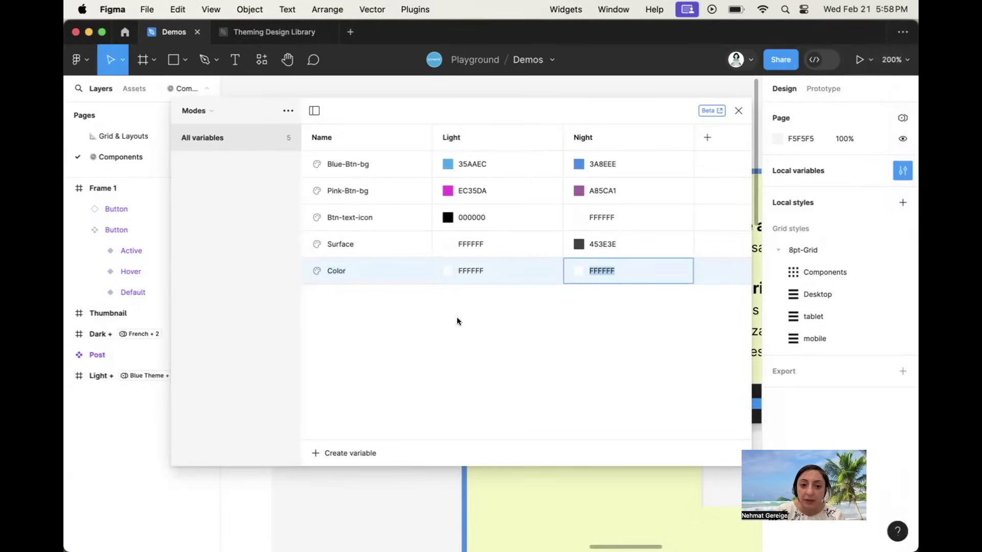
{"action": "right_click", "coordinate": [354, 268]}
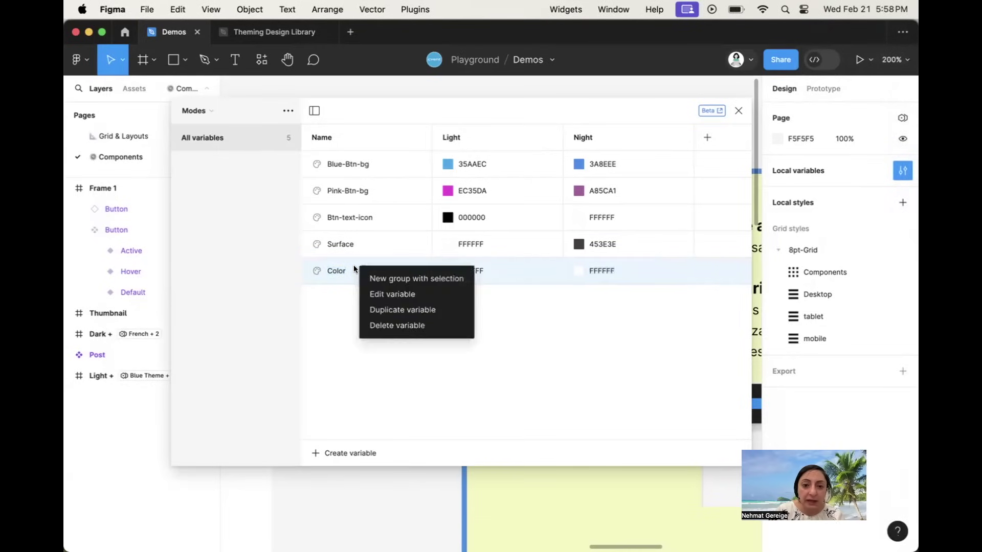
{"action": "left_click", "coordinate": [387, 326]}
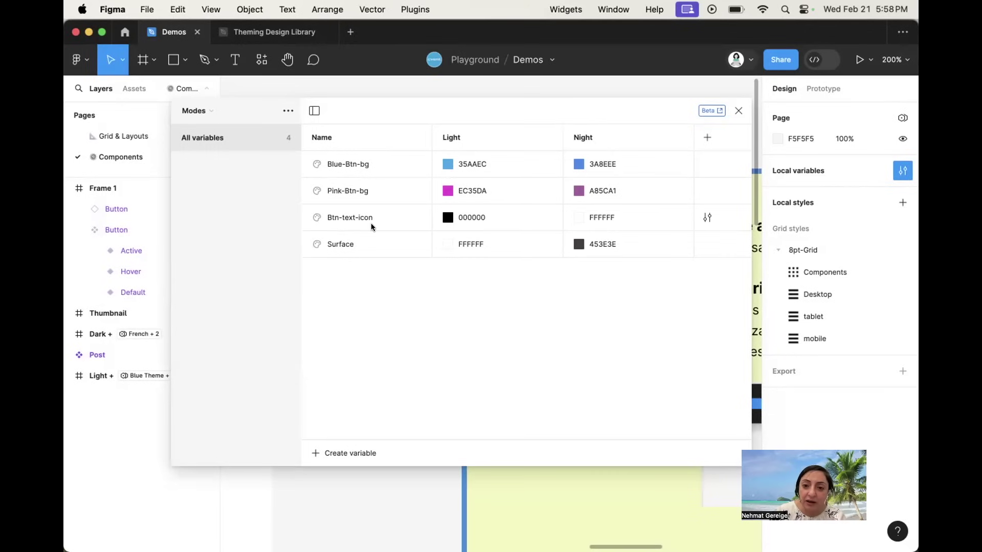
Examine the Modes color variables alongside the thumbnail buttons and switch to the Themes collection.
{"action": "left_click_drag", "start_coordinate": [444, 104], "coordinate": [446, 317]}
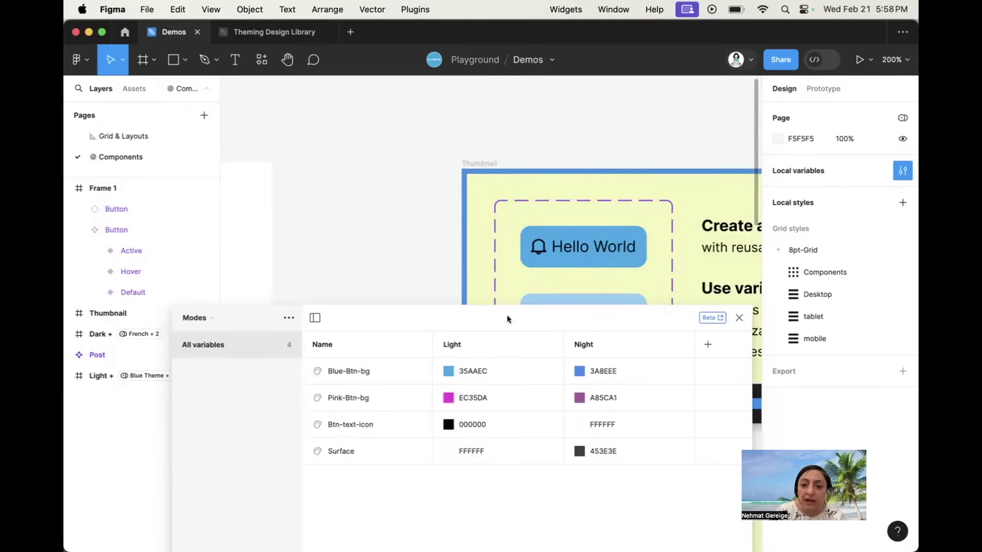
{"action": "left_click_drag", "start_coordinate": [507, 313], "coordinate": [502, 294]}
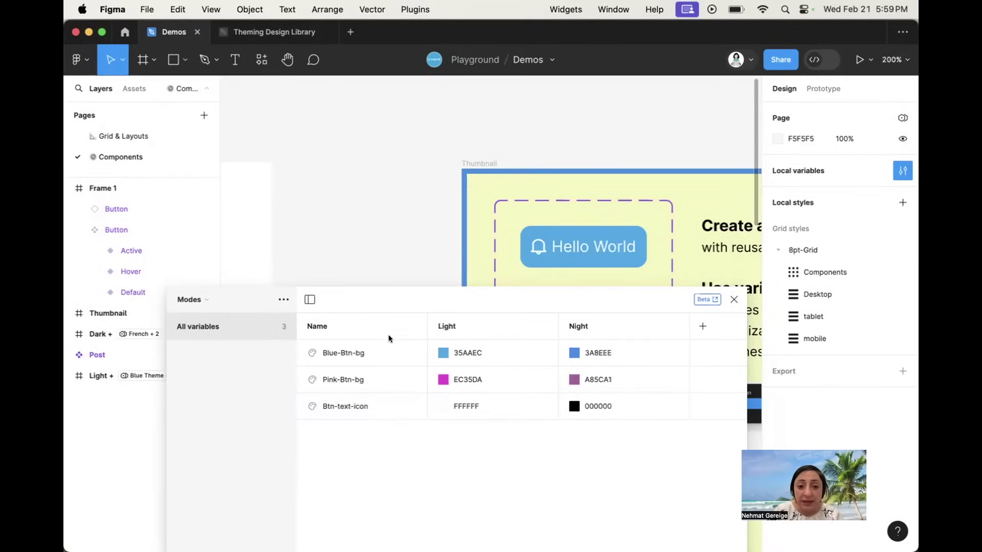
{"action": "left_click_drag", "start_coordinate": [440, 293], "coordinate": [456, 214]}
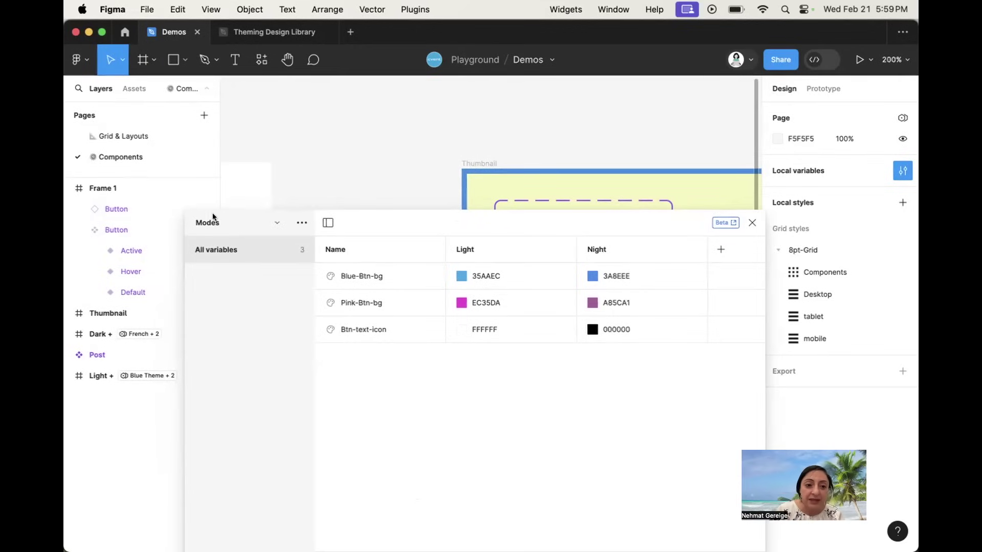
{"action": "left_click", "coordinate": [225, 223]}
{"action": "left_click", "coordinate": [233, 239]}
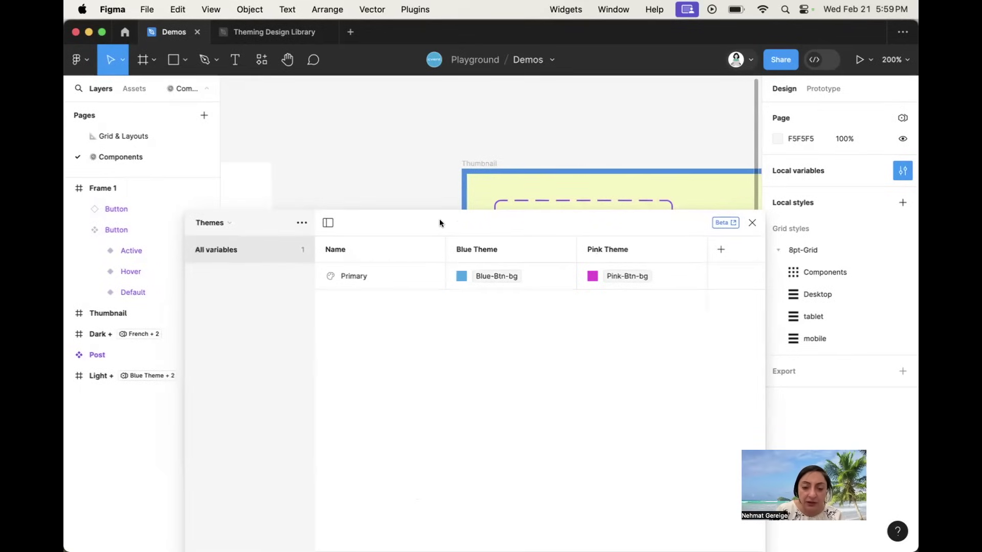
{"action": "left_click_drag", "start_coordinate": [439, 219], "coordinate": [416, 122]}
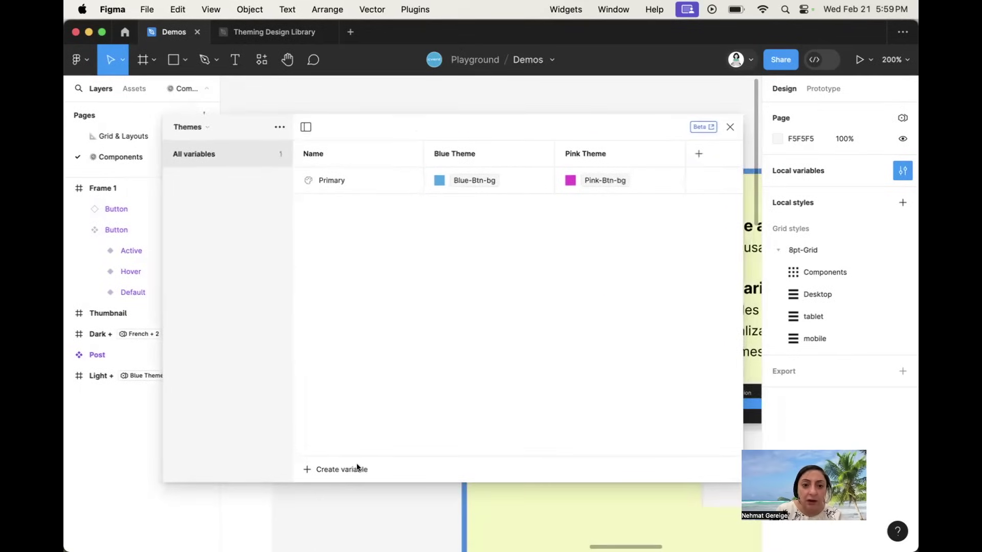
Inspect the variables linked to Primary for Blue Theme and Pink Theme, keeping Blue-Btn-bg for blue, and close the variables window.
{"action": "left_click", "coordinate": [440, 176]}
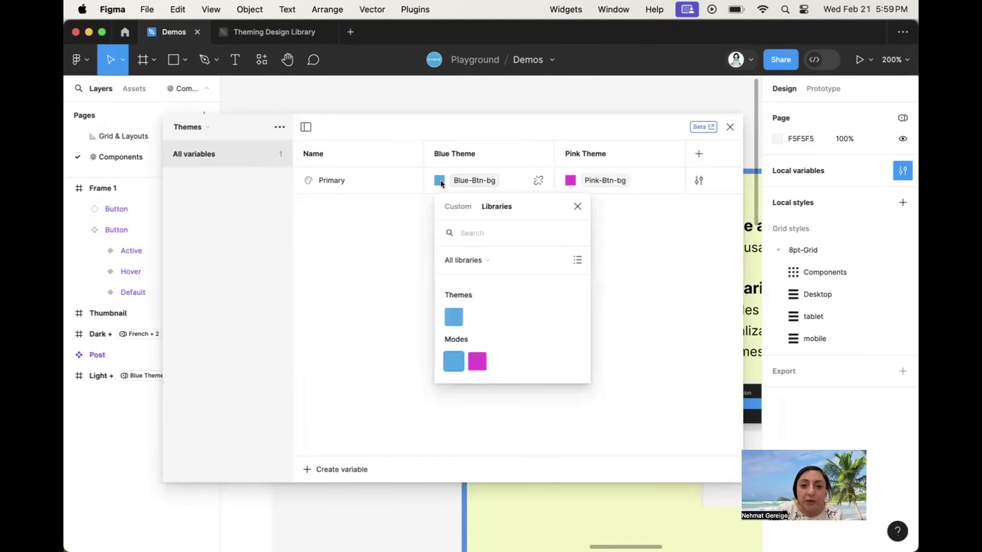
{"action": "left_click", "coordinate": [457, 206]}
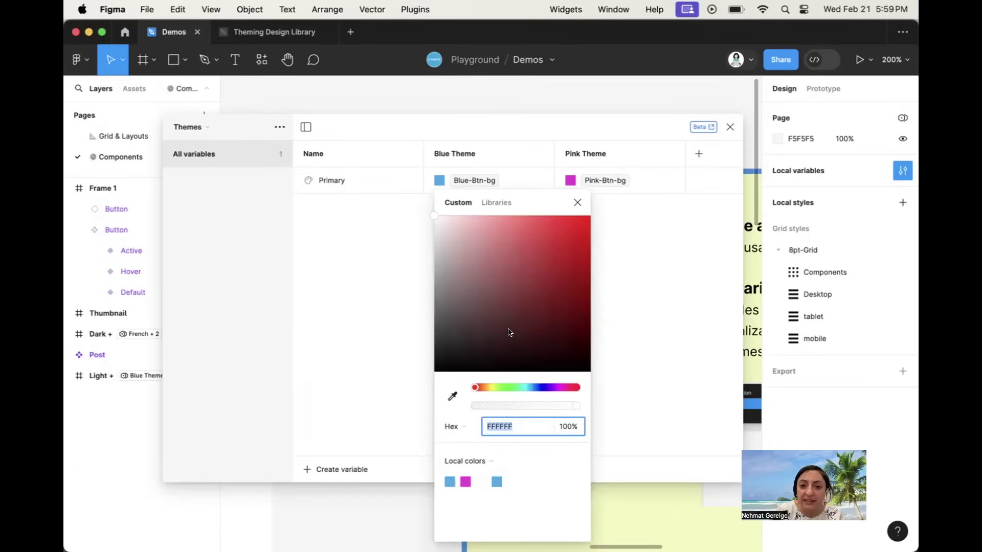
{"action": "left_click", "coordinate": [495, 202]}
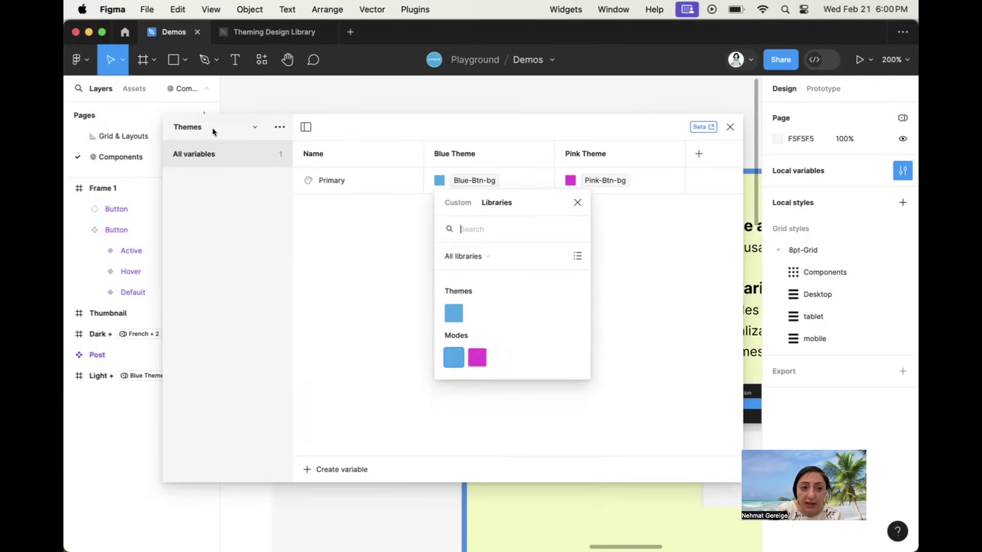
{"action": "left_click", "coordinate": [453, 358]}
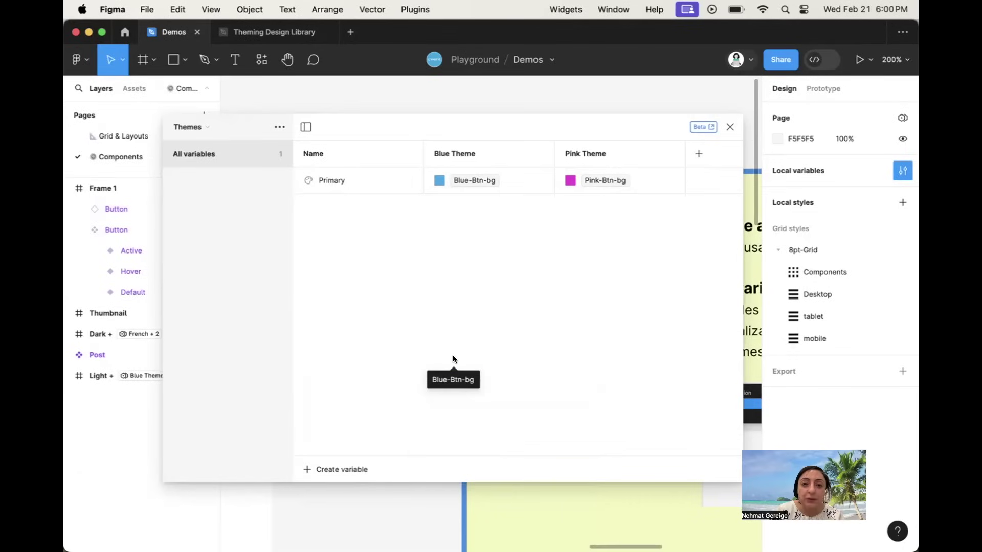
{"action": "left_click", "coordinate": [566, 180]}
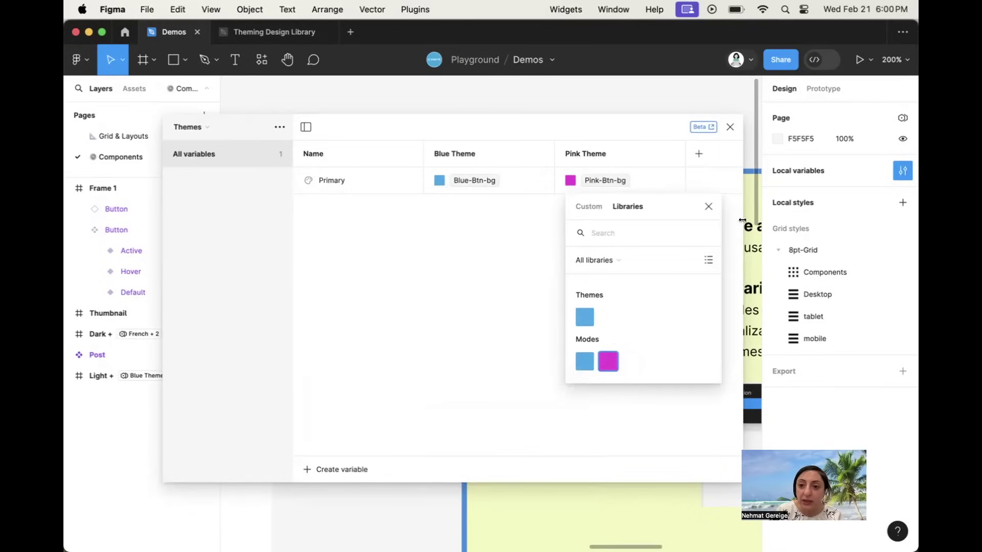
{"action": "left_click", "coordinate": [708, 207]}
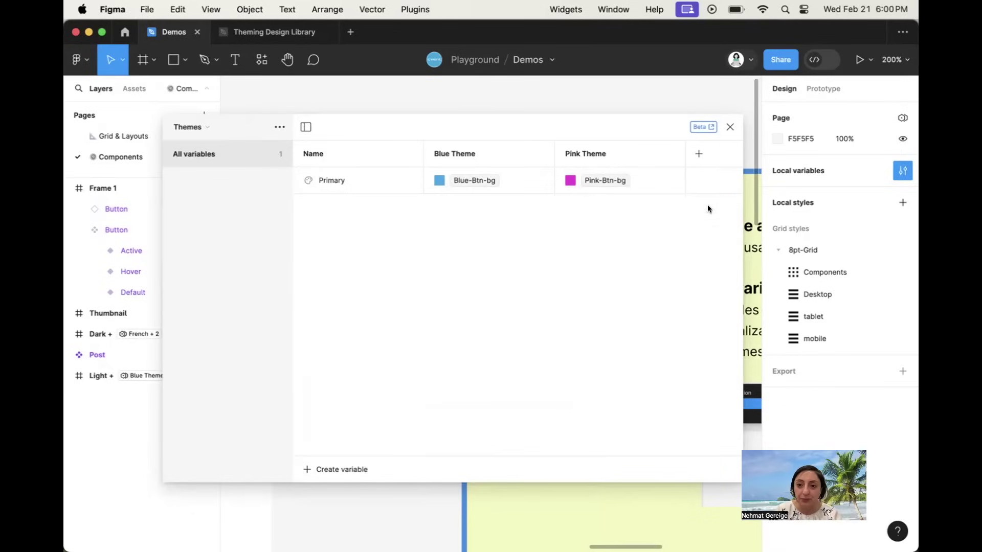
{"action": "left_click", "coordinate": [726, 129]}
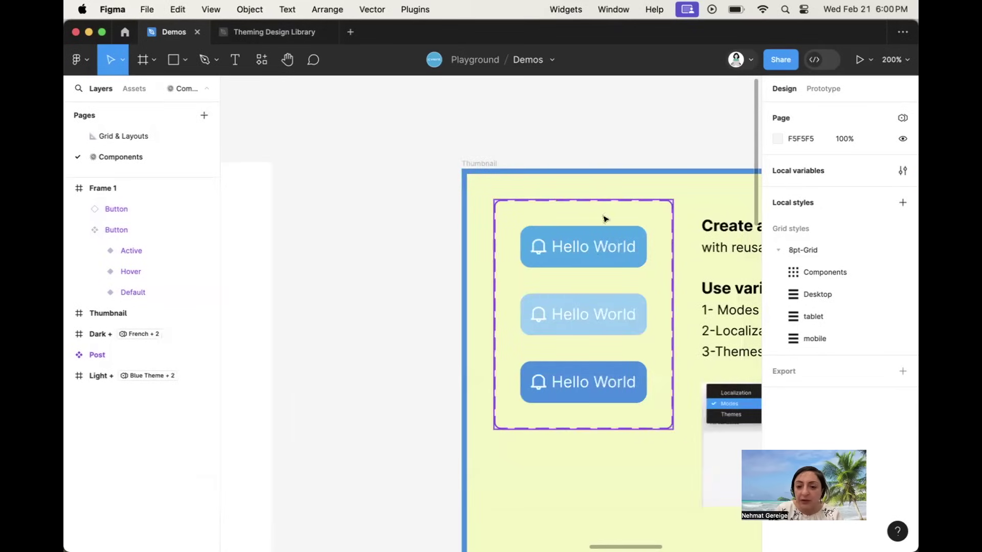
Apply the Themes variable Primary as the fill of the Default variant in Frame 1's Button component set.
{"action": "scroll", "coordinate": [605, 300], "scroll_direction": "left", "scroll_amount": 5}
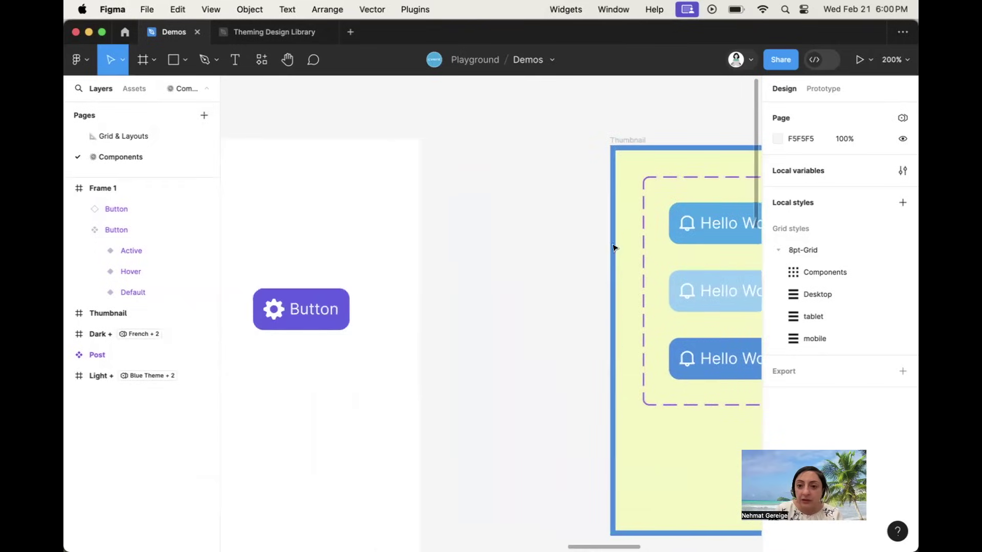
{"action": "scroll", "coordinate": [331, 342], "scroll_direction": "left", "scroll_amount": 6}
{"action": "scroll", "coordinate": [332, 343], "scroll_direction": "down", "scroll_amount": 2}
{"action": "left_click", "coordinate": [423, 235]}
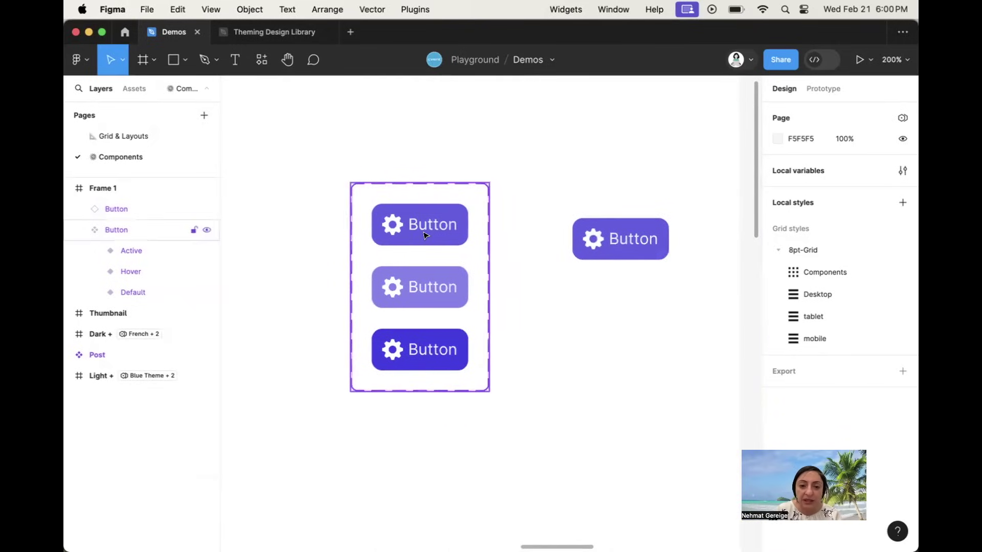
{"action": "left_click", "coordinate": [423, 235]}
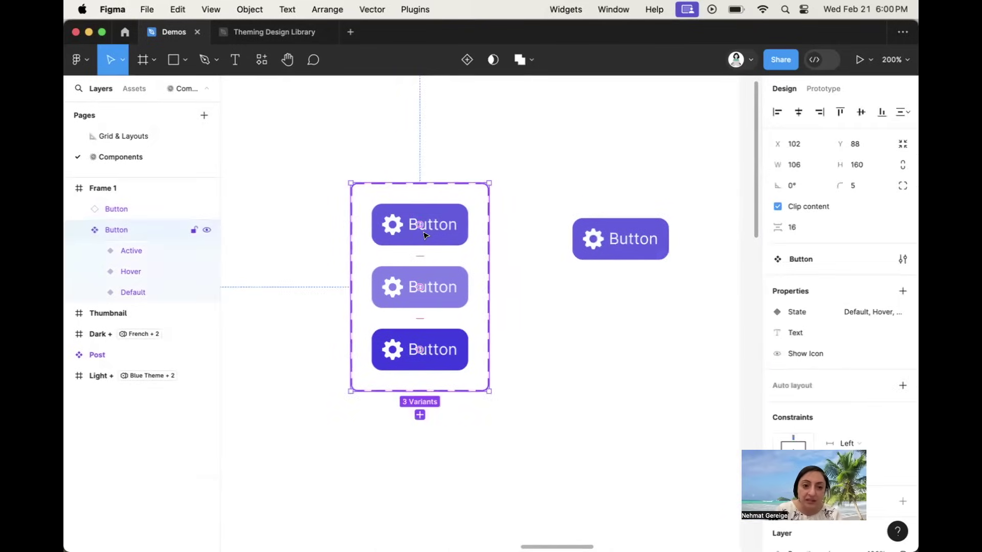
{"action": "left_click", "coordinate": [424, 235]}
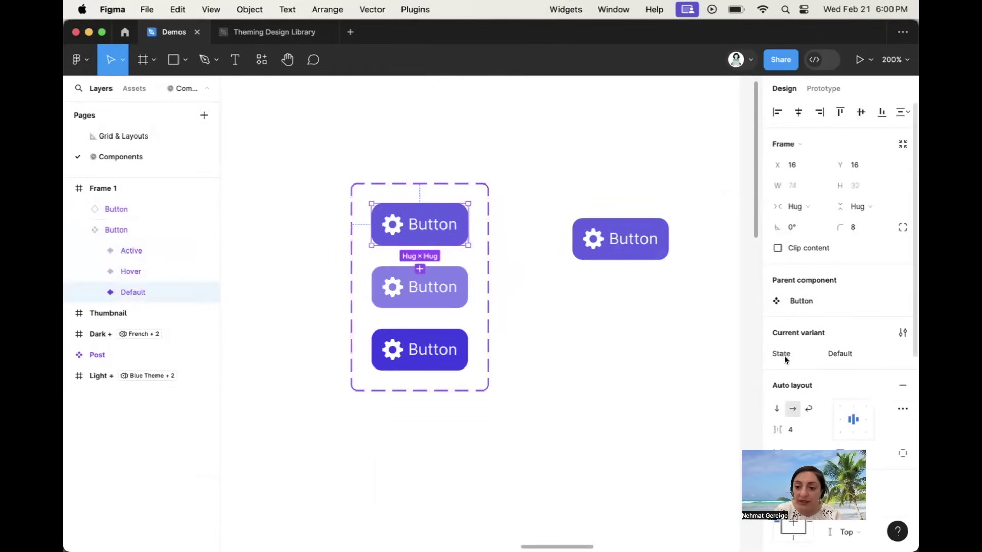
{"action": "scroll", "coordinate": [783, 355], "scroll_direction": "down", "scroll_amount": 5}
{"action": "scroll", "coordinate": [783, 356], "scroll_direction": "down", "scroll_amount": 4}
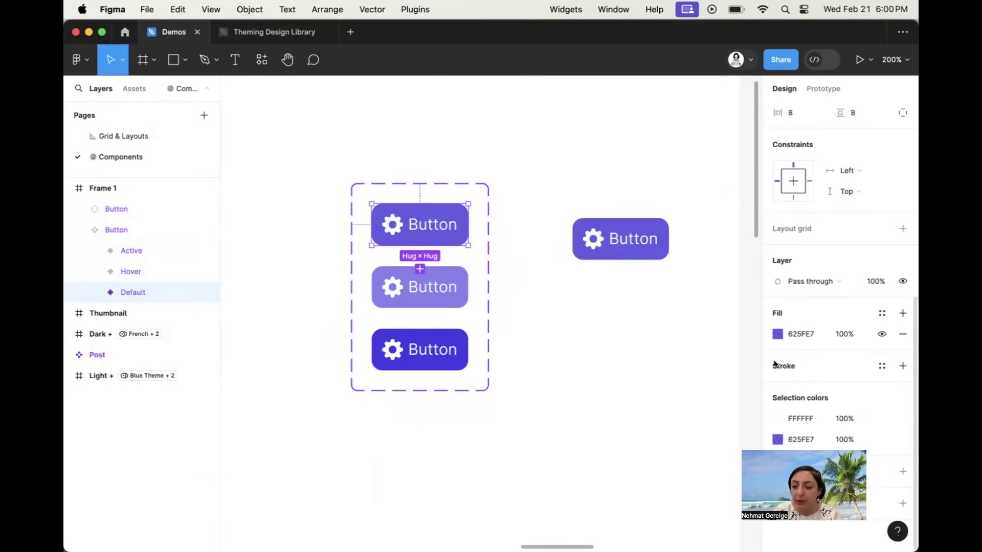
{"action": "left_click", "coordinate": [880, 314]}
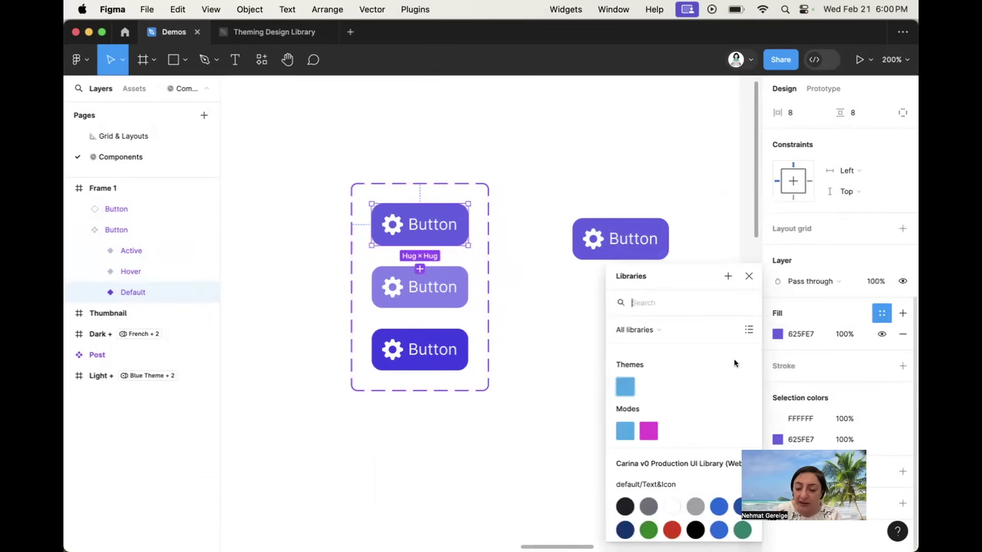
{"action": "scroll", "coordinate": [634, 381], "scroll_direction": "down", "scroll_amount": 2}
{"action": "scroll", "coordinate": [634, 382], "scroll_direction": "up", "scroll_amount": 2}
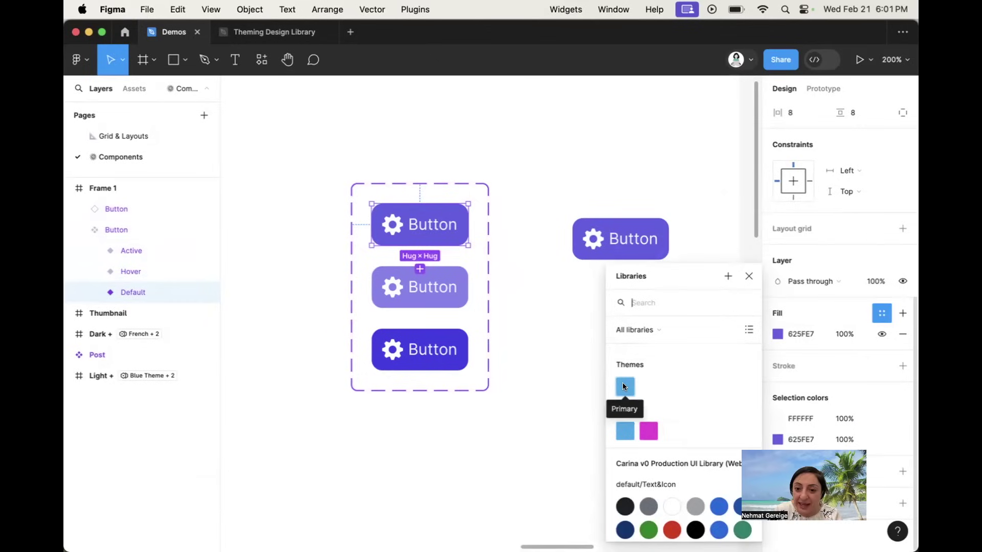
{"action": "left_click", "coordinate": [623, 387]}
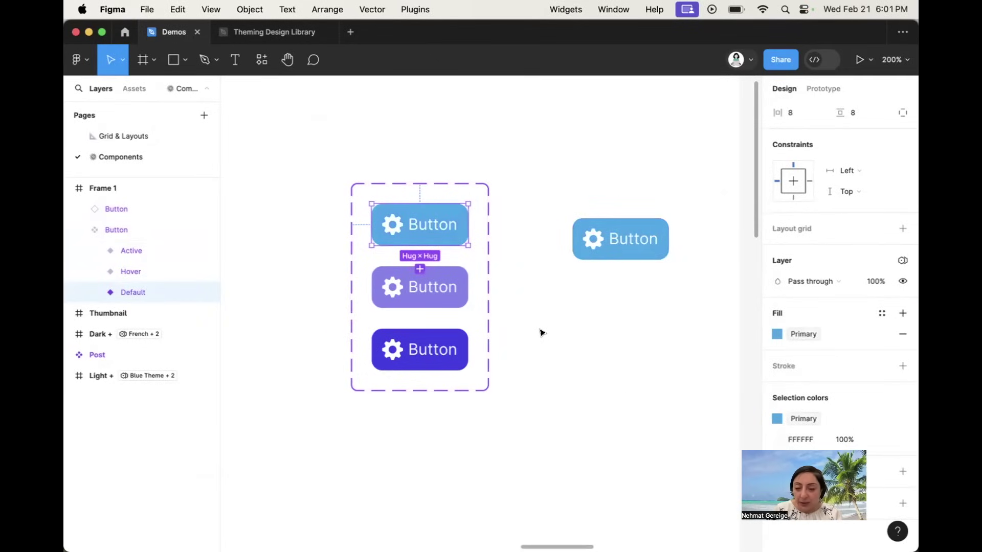
Apply the Modes variable Btn-text-icon as the fill of the Default variant's label and cog icon.
{"action": "left_click", "coordinate": [431, 221]}
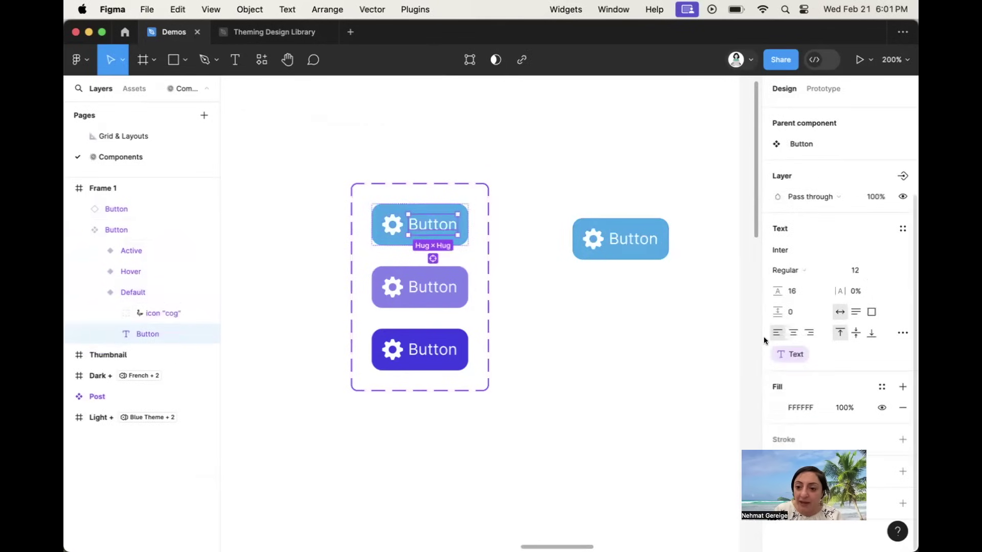
{"action": "left_click", "coordinate": [393, 230], "text": "shift"}
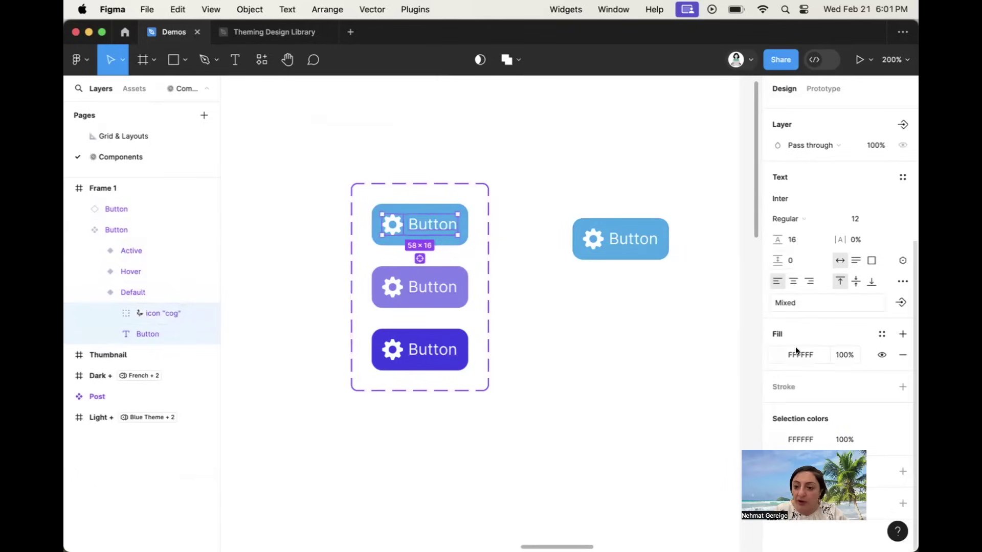
{"action": "left_click", "coordinate": [881, 334]}
{"action": "scroll", "coordinate": [674, 402], "scroll_direction": "down", "scroll_amount": 2}
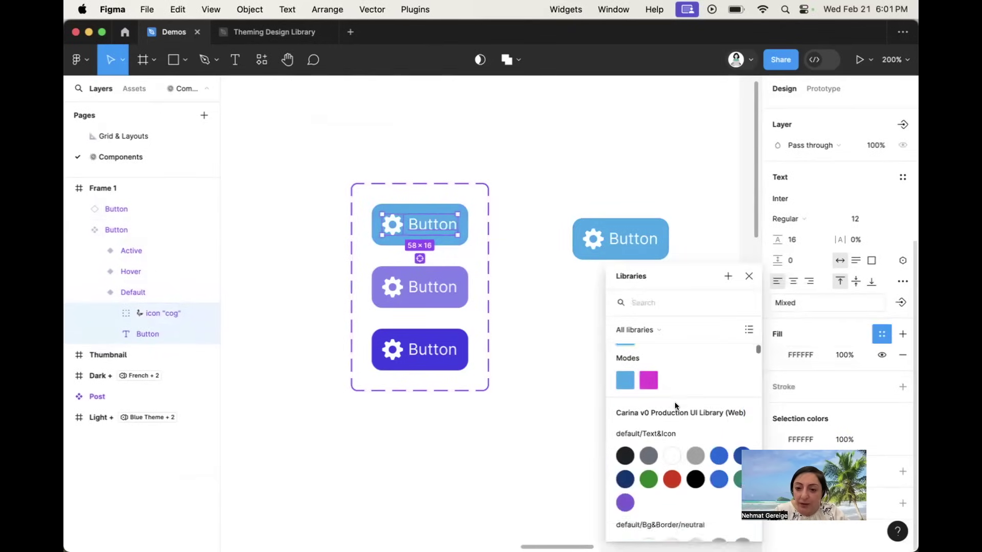
{"action": "scroll", "coordinate": [668, 403], "scroll_direction": "up", "scroll_amount": 1}
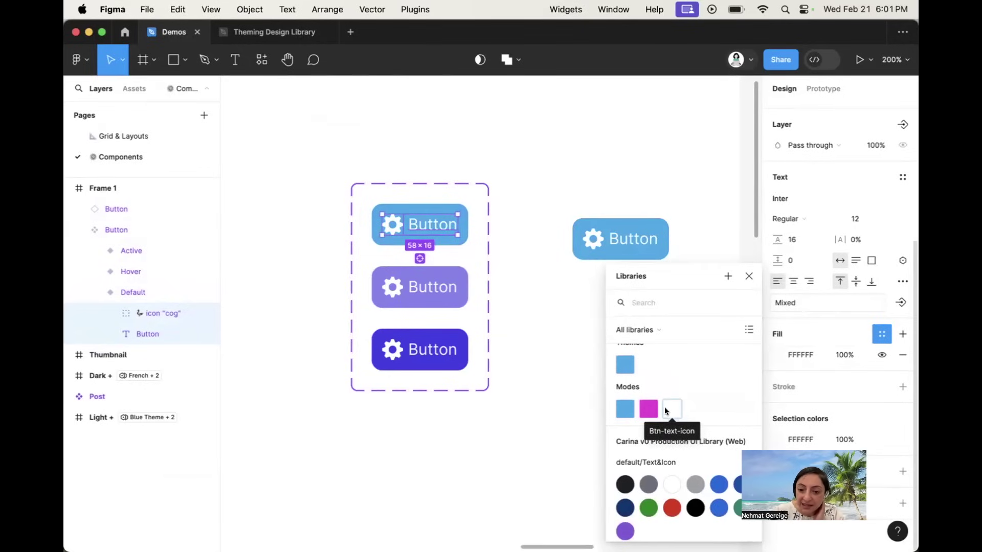
{"action": "left_click", "coordinate": [665, 409]}
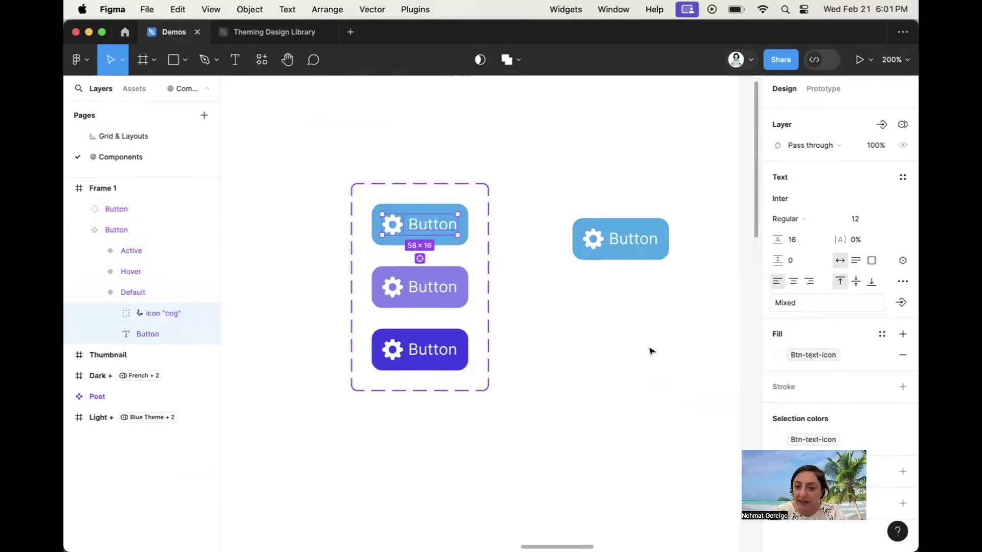
{"action": "left_click", "coordinate": [651, 351]}
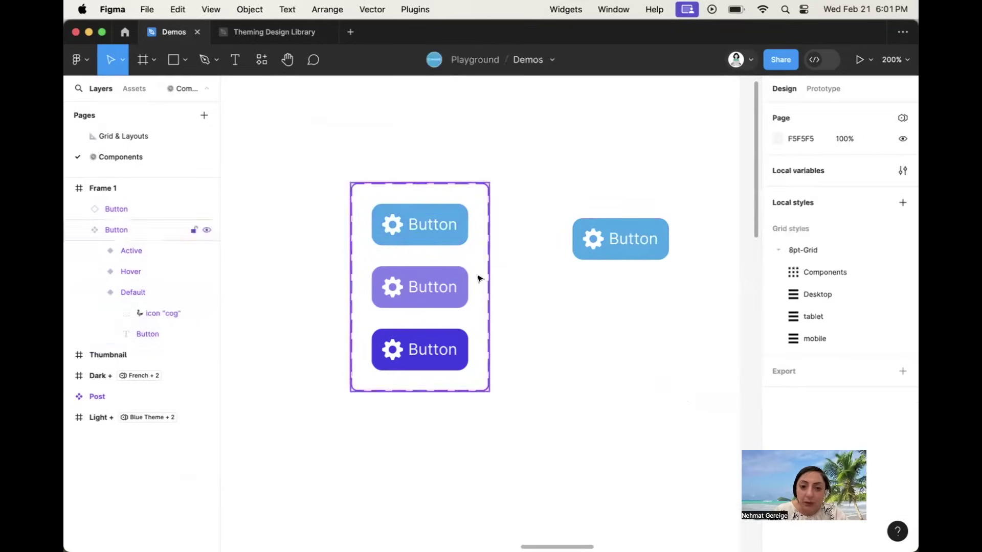
Detach the Text property from the Default variant's label and bind its content to the Btn-label variable.
{"action": "left_click", "coordinate": [443, 230]}
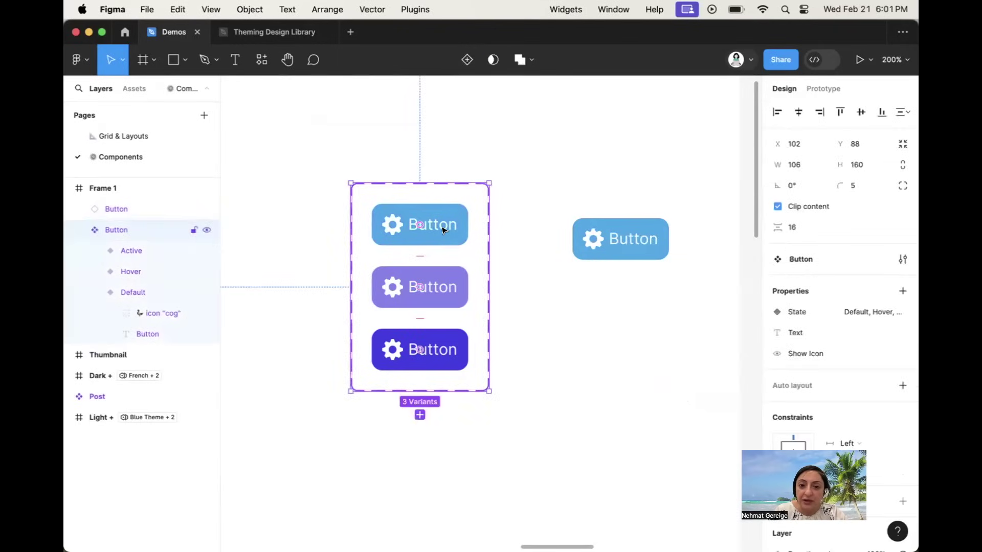
{"action": "left_click", "coordinate": [443, 230]}
{"action": "left_click", "coordinate": [443, 230]}
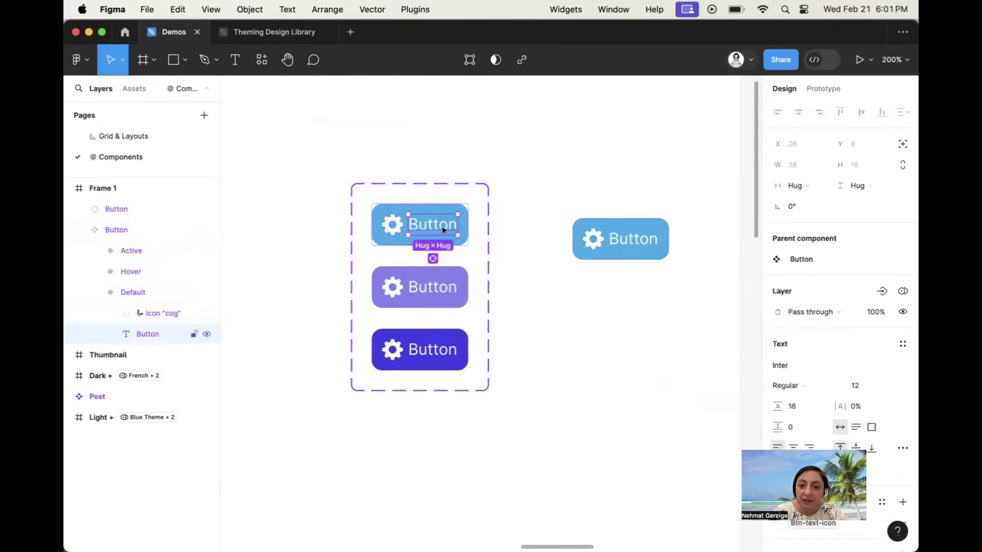
{"action": "scroll", "coordinate": [783, 367], "scroll_direction": "down", "scroll_amount": 3}
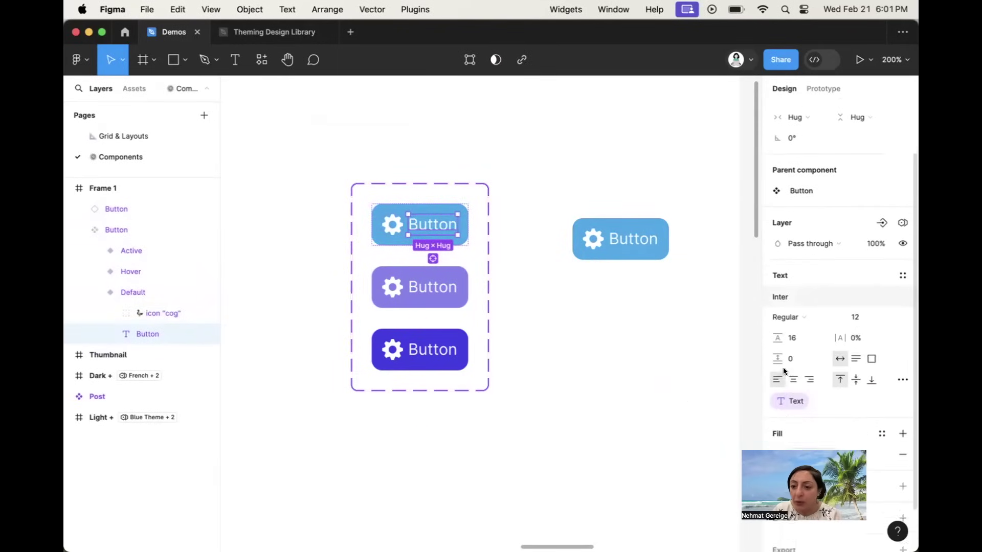
{"action": "scroll", "coordinate": [784, 367], "scroll_direction": "down", "scroll_amount": 2}
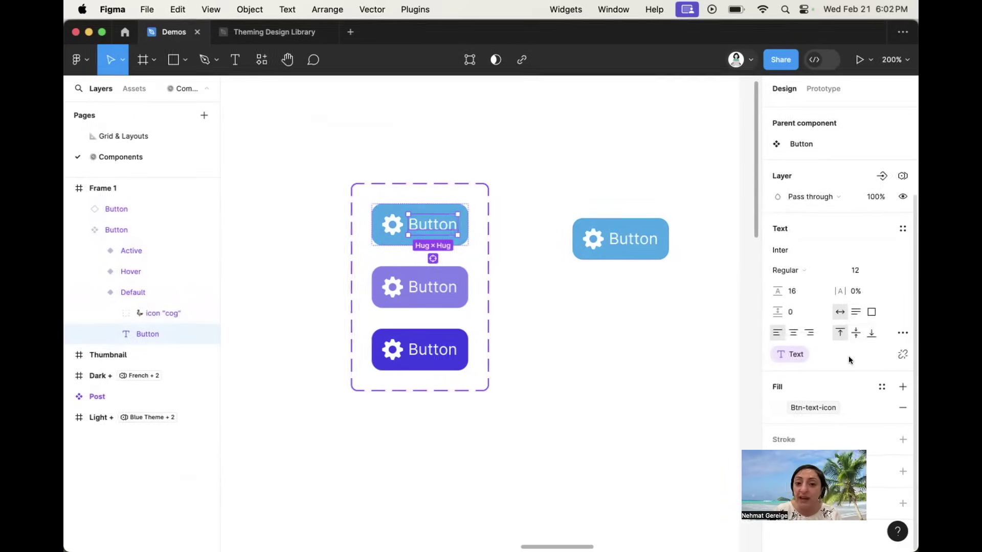
{"action": "left_click", "coordinate": [903, 358]}
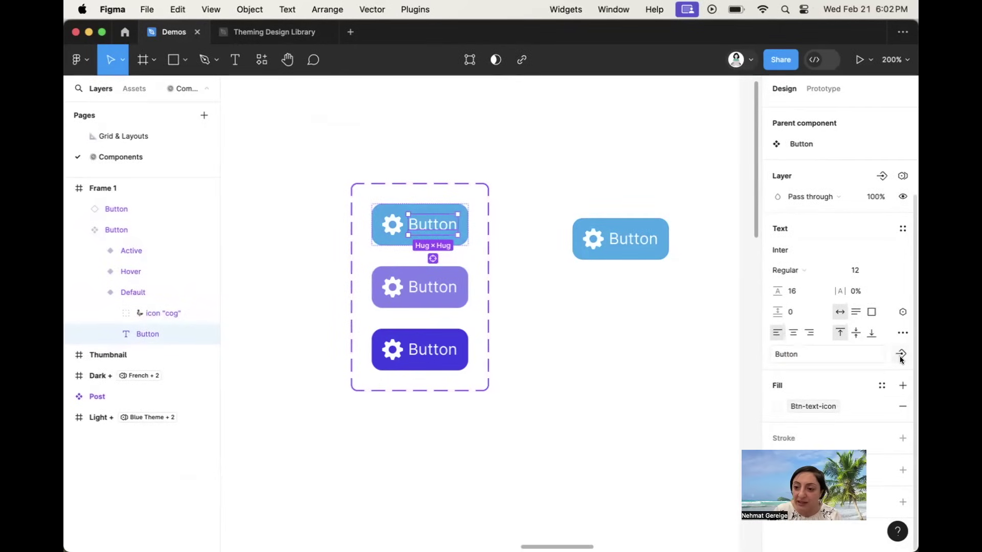
{"action": "left_click", "coordinate": [902, 314]}
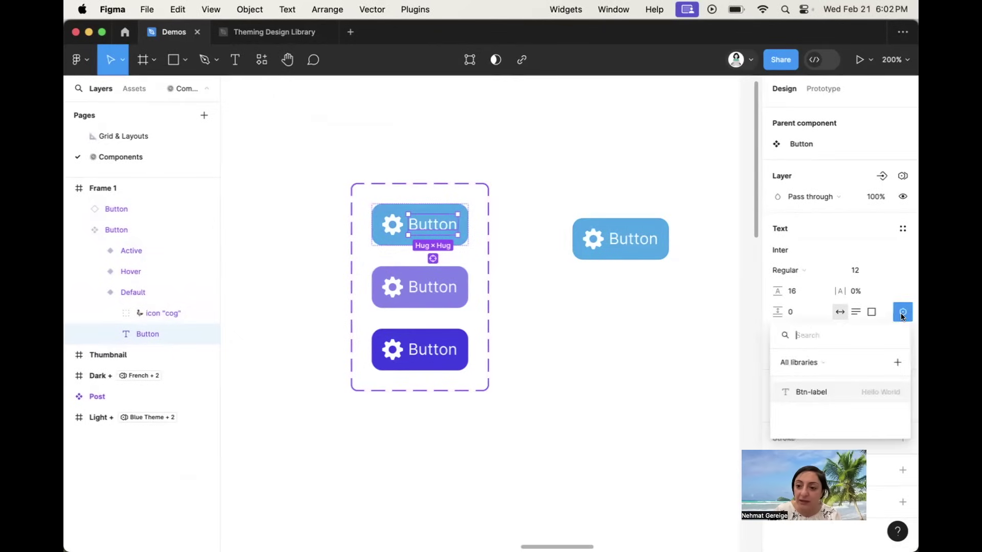
{"action": "left_click", "coordinate": [812, 392]}
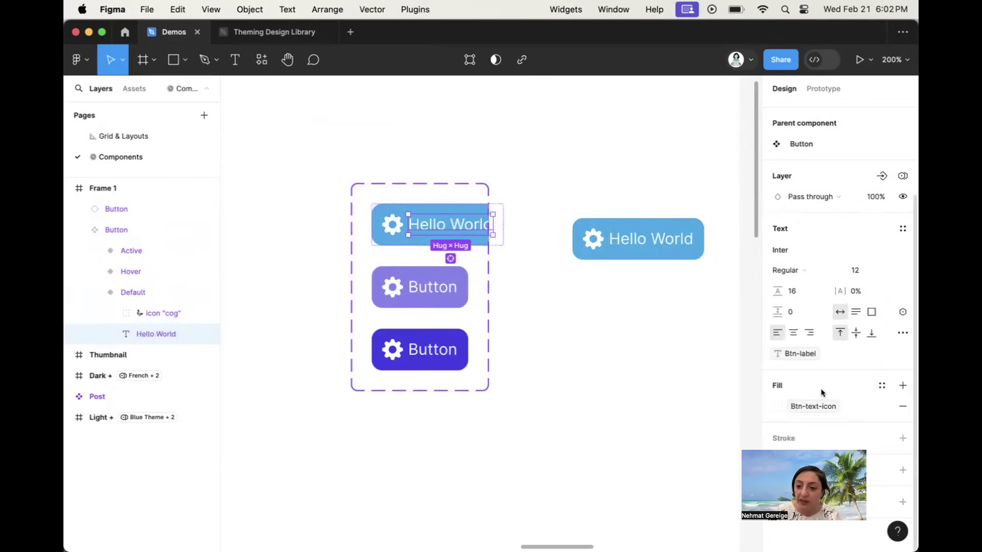
Widen the Button component set so the longer Default variant fits inside its border.
{"action": "left_click", "coordinate": [487, 264]}
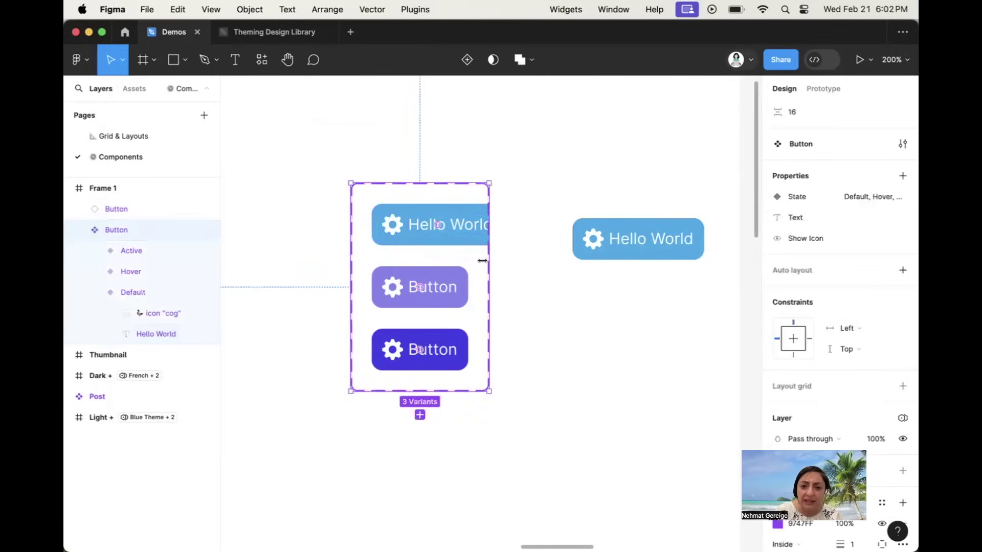
{"action": "left_click_drag", "start_coordinate": [482, 261], "coordinate": [526, 263]}
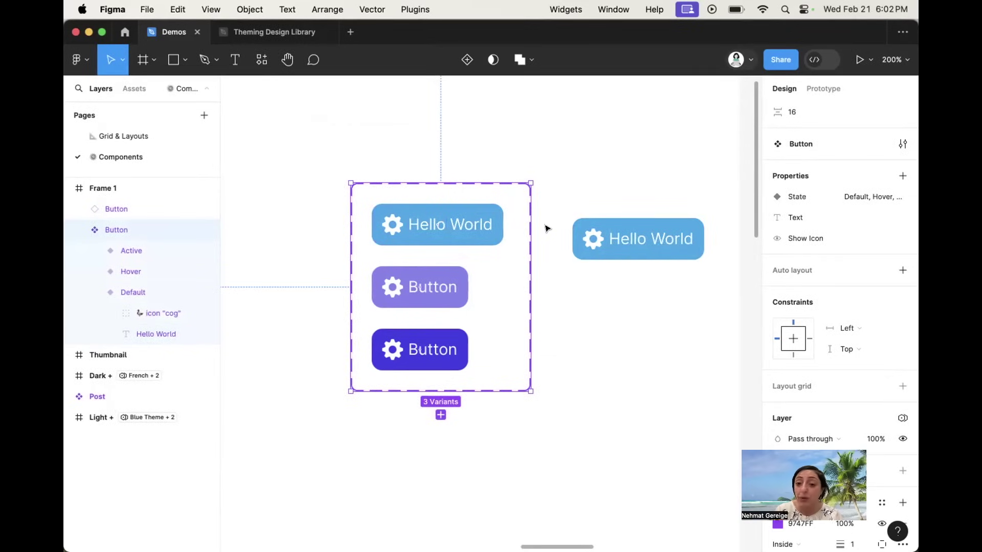
Move the Button instance out of Frame 1 onto the empty canvas.
{"action": "scroll", "coordinate": [545, 228], "scroll_direction": "right", "scroll_amount": 3}
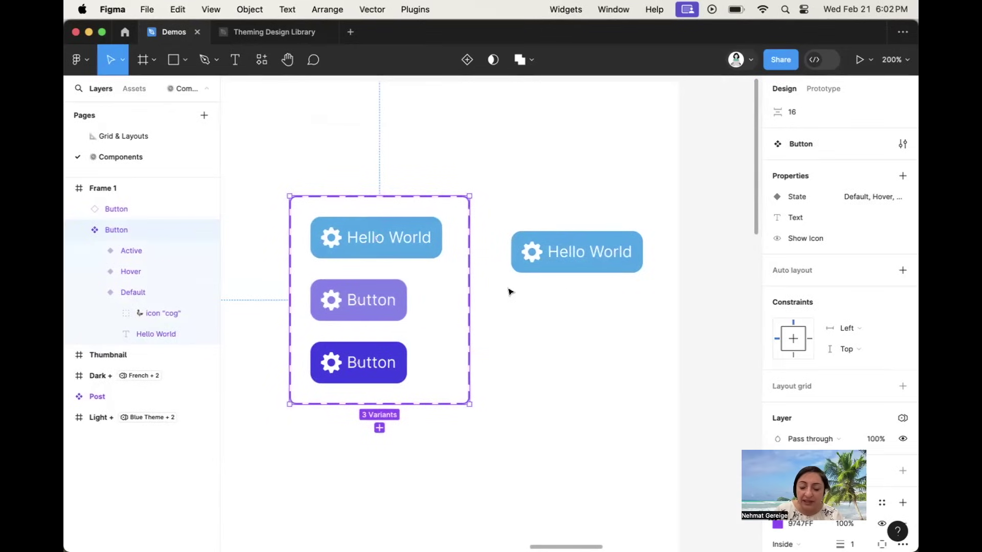
{"action": "scroll", "coordinate": [510, 291], "scroll_direction": "right", "scroll_amount": 3}
{"action": "scroll", "coordinate": [510, 290], "scroll_direction": "down", "scroll_amount": 1}
{"action": "left_click", "coordinate": [510, 216]}
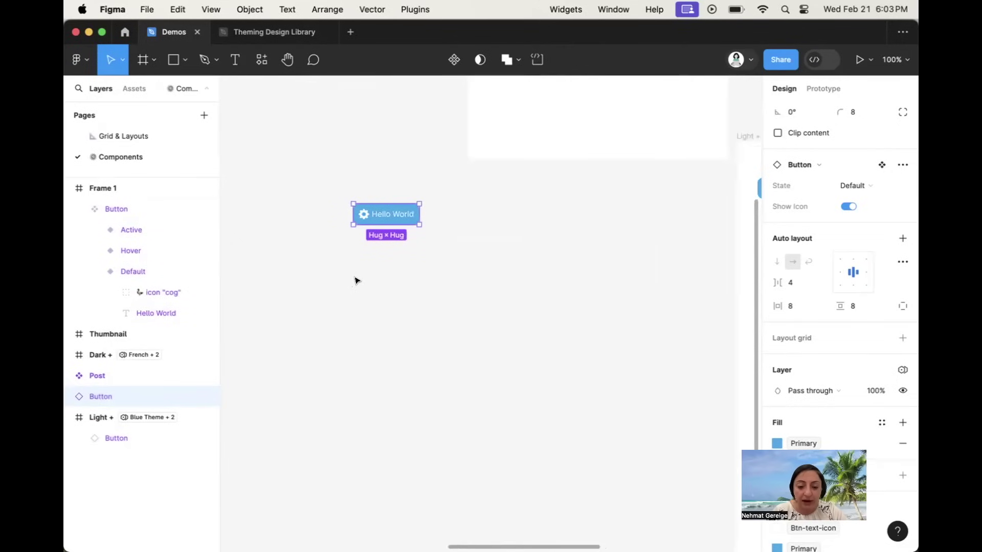
Draw a frame about 277 × 310 below the Button instance and place the instance inside it.
{"action": "key", "text": "f"}
{"action": "left_click_drag", "start_coordinate": [336, 250], "coordinate": [513, 449]}
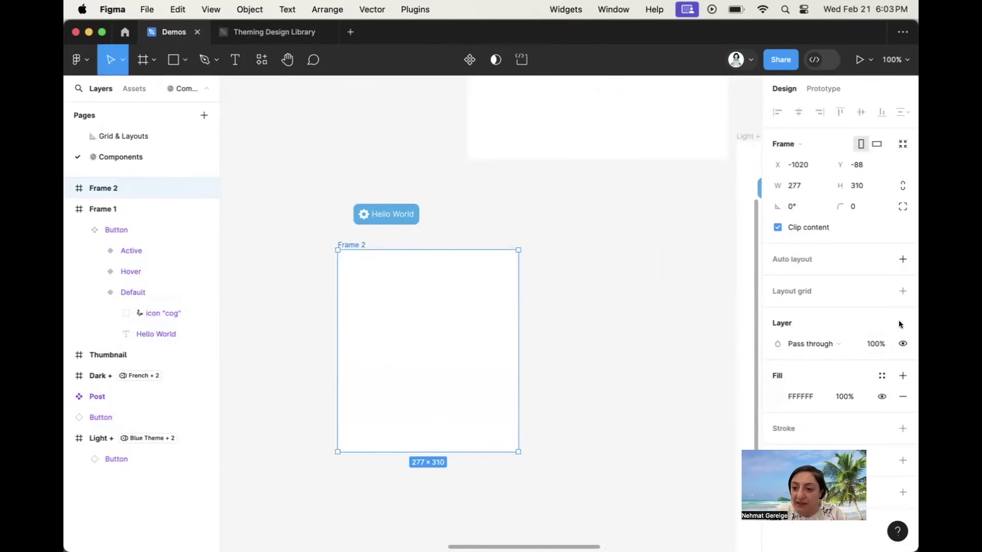
{"action": "left_click_drag", "start_coordinate": [407, 212], "coordinate": [415, 311]}
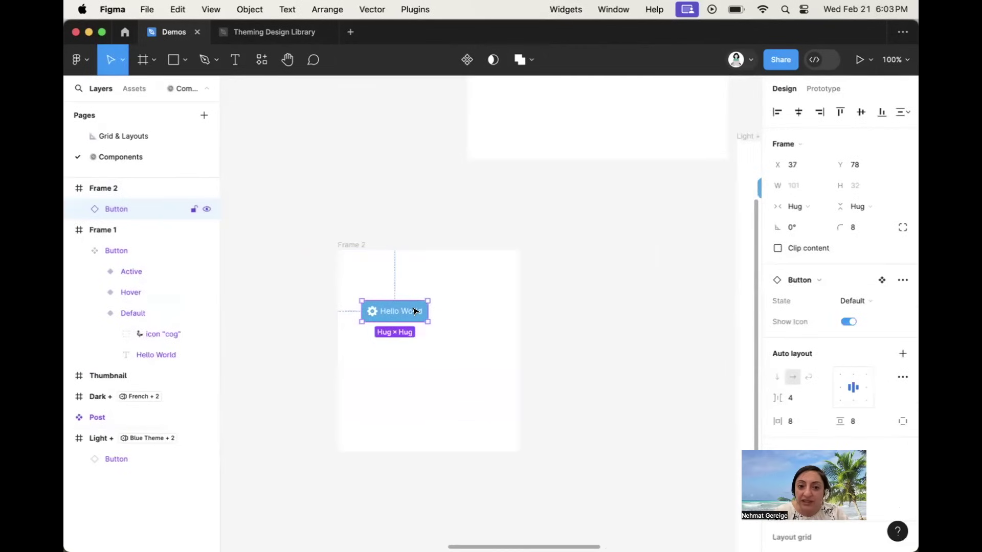
Set the Themes variable mode of Frame 2 to Blue Theme.
{"action": "left_click", "coordinate": [351, 253]}
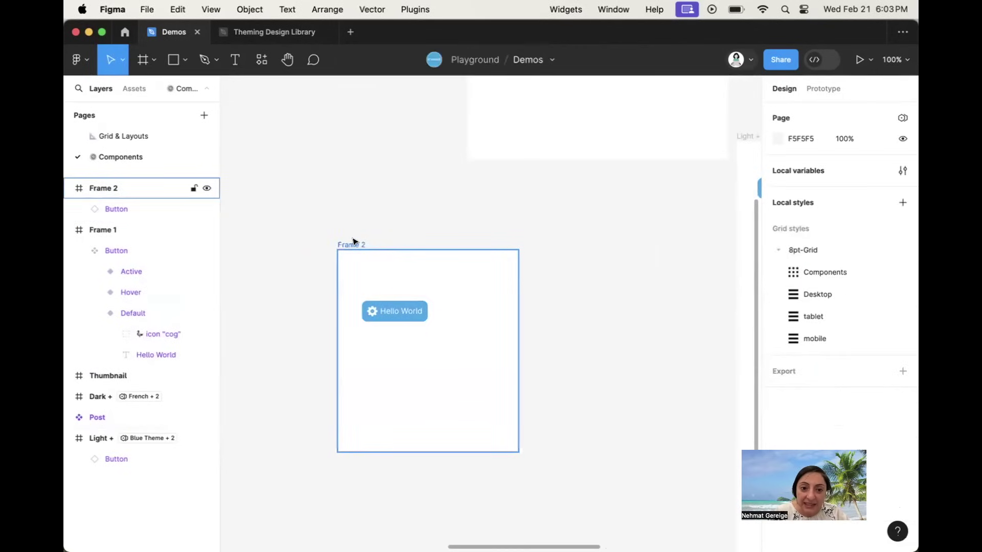
{"action": "left_click", "coordinate": [355, 243]}
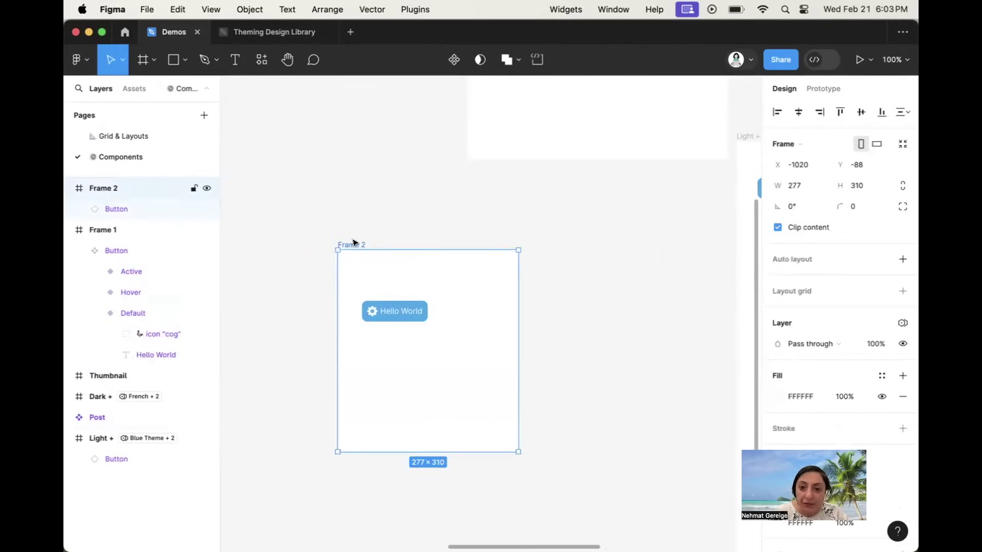
{"action": "left_click", "coordinate": [901, 323]}
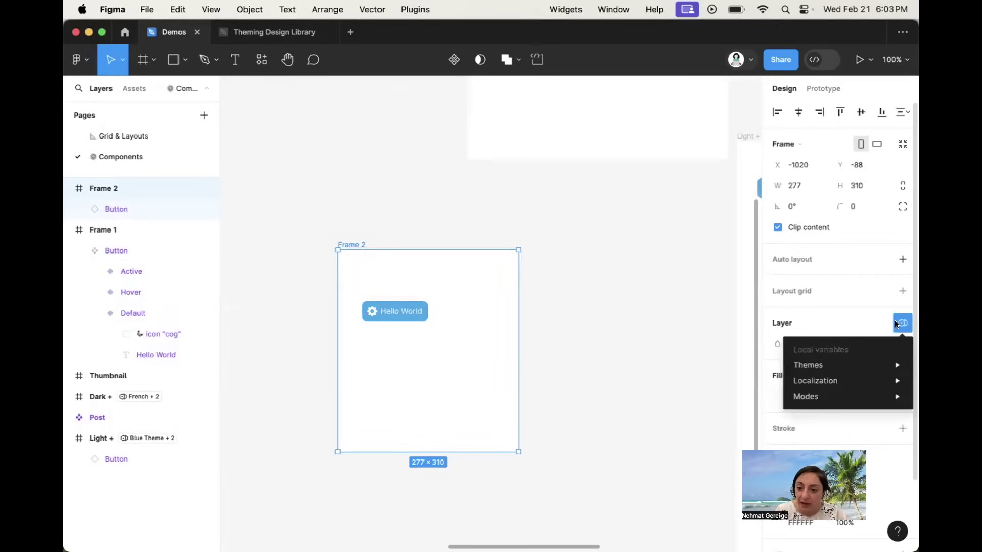
{"action": "mouse_move", "coordinate": [843, 365]}
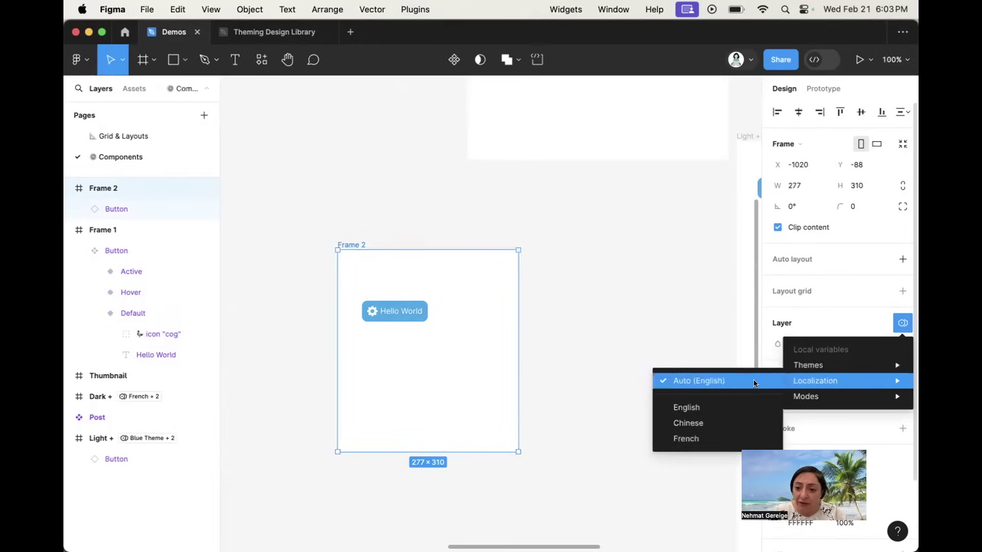
{"action": "left_click", "coordinate": [711, 391]}
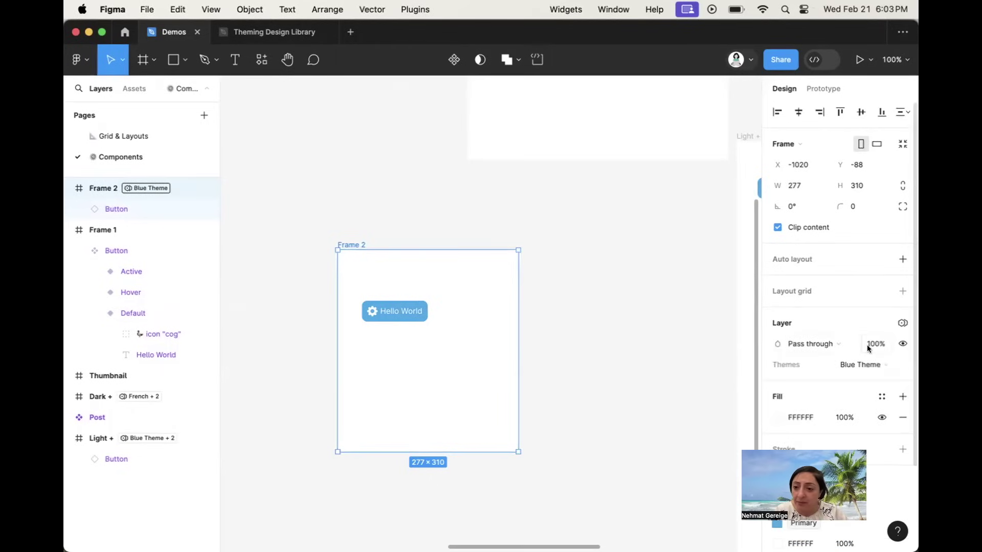
Set Frame 2's Localization mode to Chinese and its Modes collection to Light.
{"action": "left_click", "coordinate": [902, 324]}
{"action": "mouse_move", "coordinate": [828, 380]}
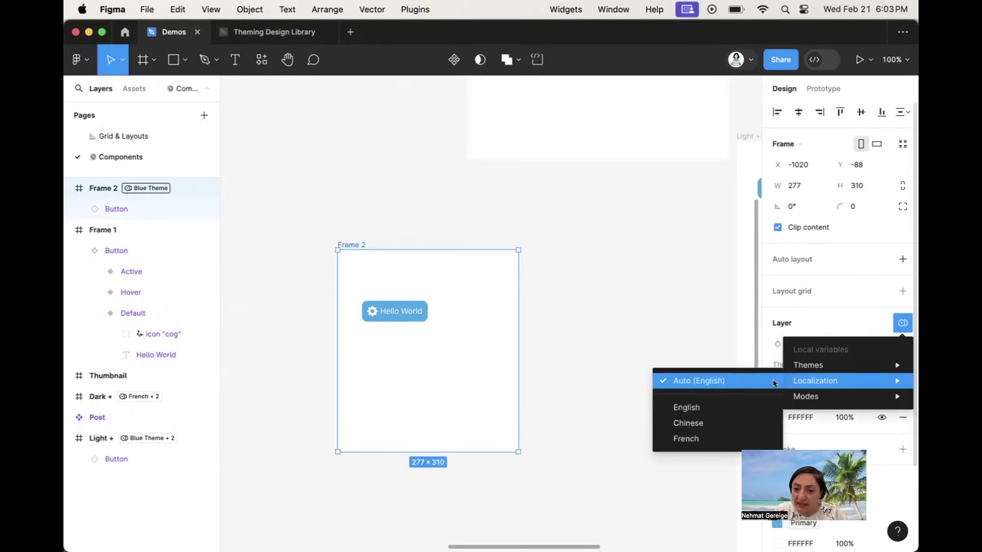
{"action": "left_click", "coordinate": [704, 422]}
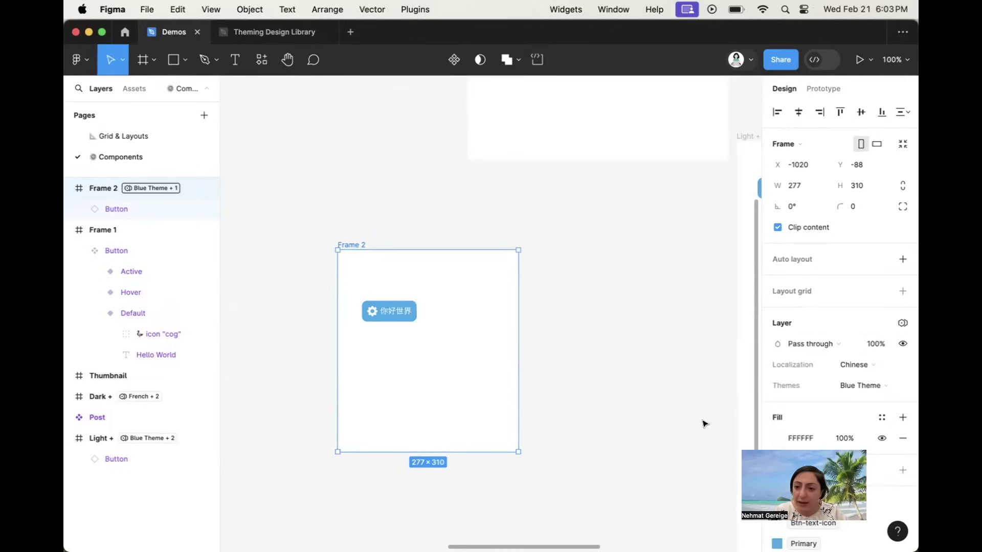
{"action": "left_click", "coordinate": [901, 323]}
{"action": "mouse_move", "coordinate": [843, 370]}
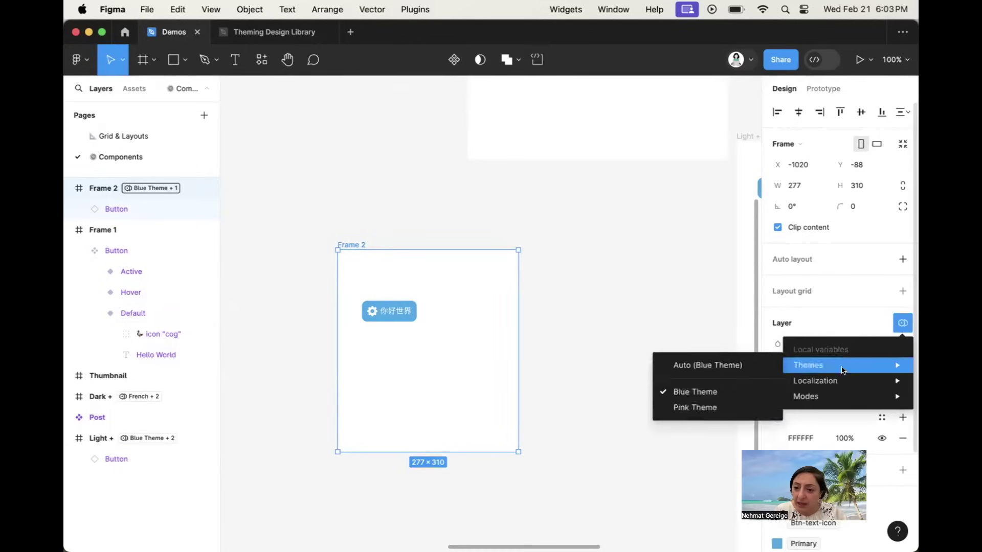
{"action": "mouse_move", "coordinate": [826, 396]}
{"action": "left_click", "coordinate": [708, 423]}
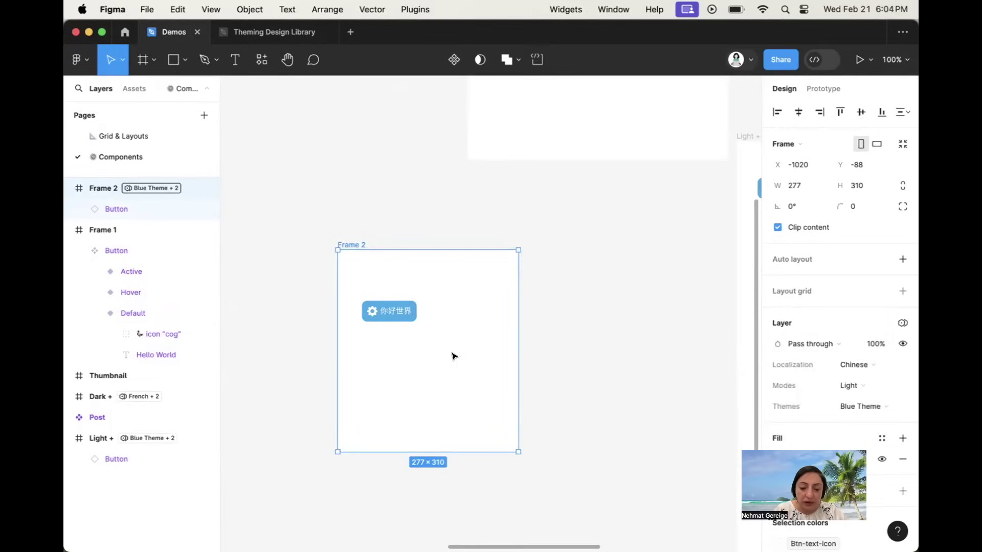
Duplicate Frame 2 to its right and rename the original frame "light + chinese +Blue theme".
{"action": "left_click_drag", "start_coordinate": [454, 356], "coordinate": [652, 356]}
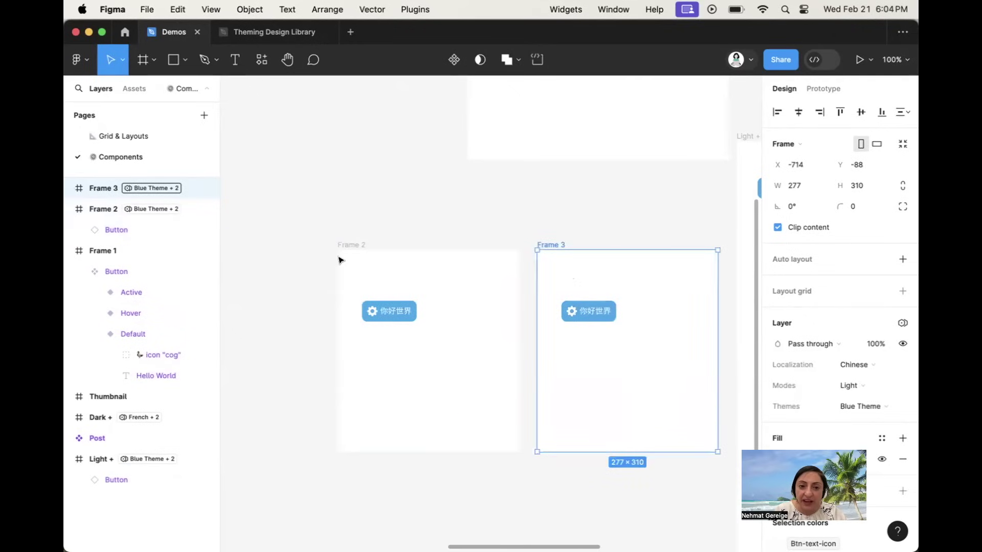
{"action": "double_click", "coordinate": [352, 246]}
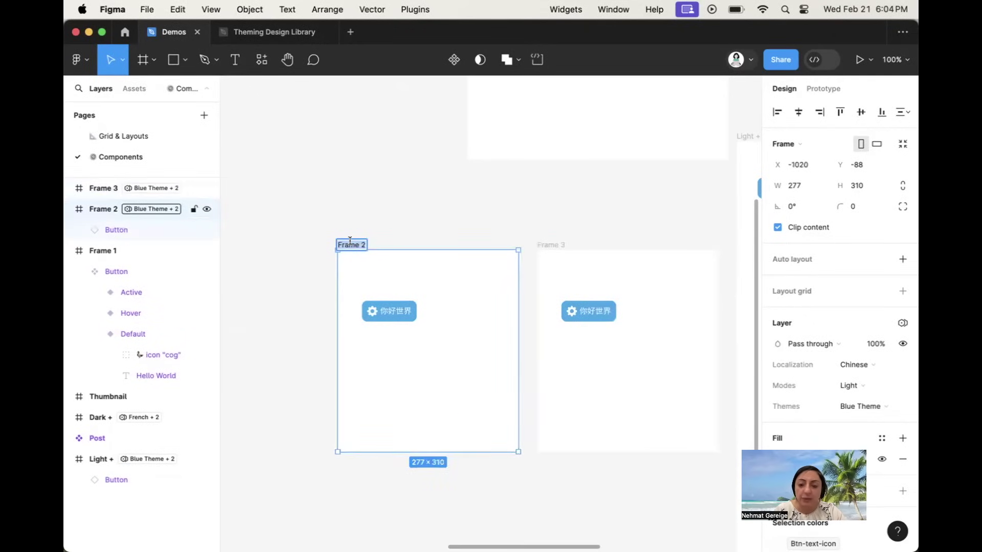
{"action": "key", "text": "BackSpace"}
{"action": "type", "text": "light + "}
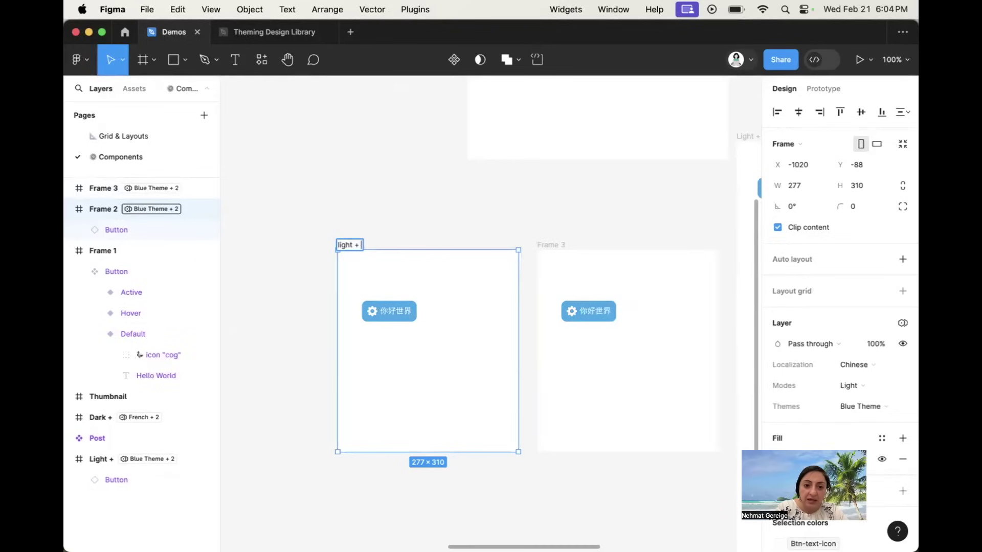
{"action": "type", "text": "chinese"}
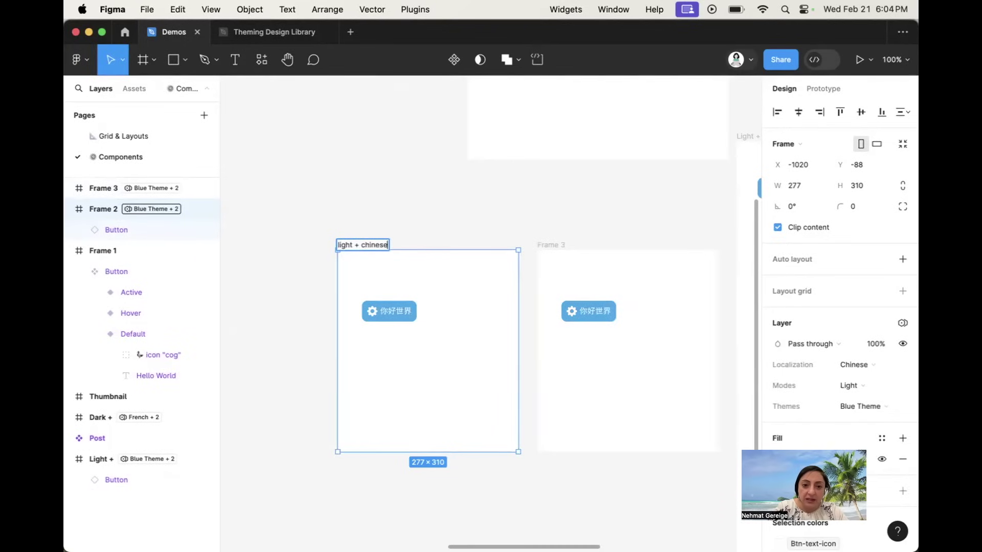
{"action": "type", "text": " +"}
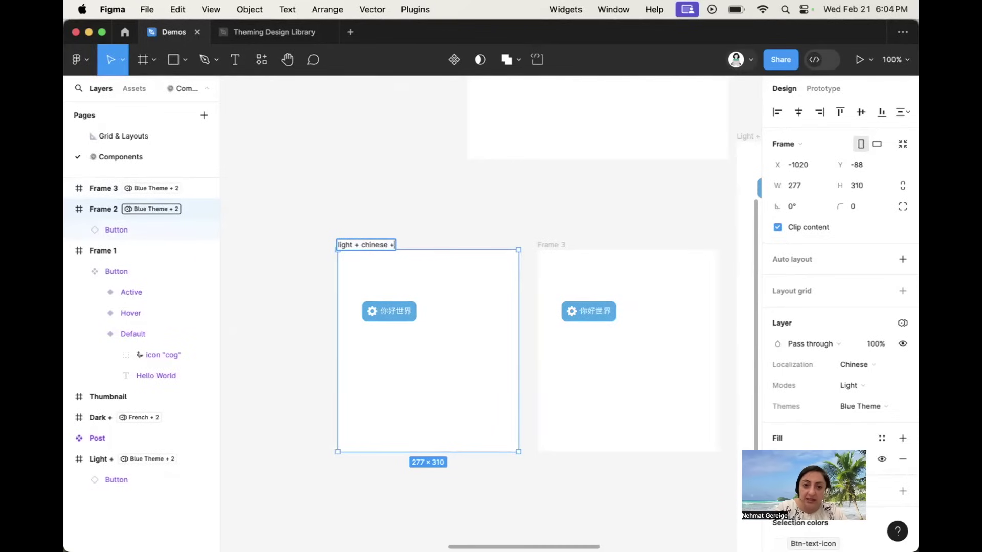
{"action": "type", "text": "Blue theme"}
Set the Localization variable mode of Frame 3 to French.
{"action": "left_click", "coordinate": [542, 246]}
{"action": "left_click", "coordinate": [542, 246]}
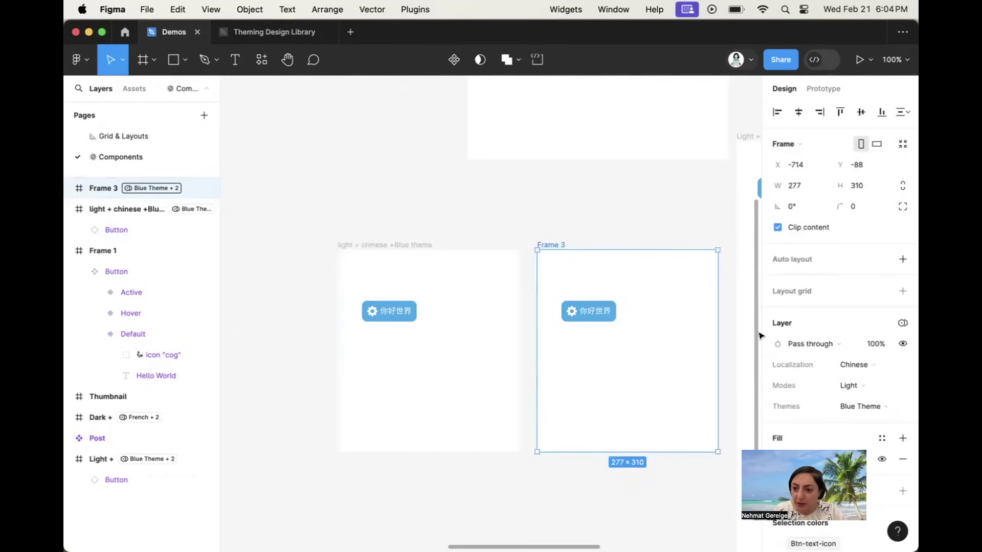
{"action": "left_click", "coordinate": [862, 365]}
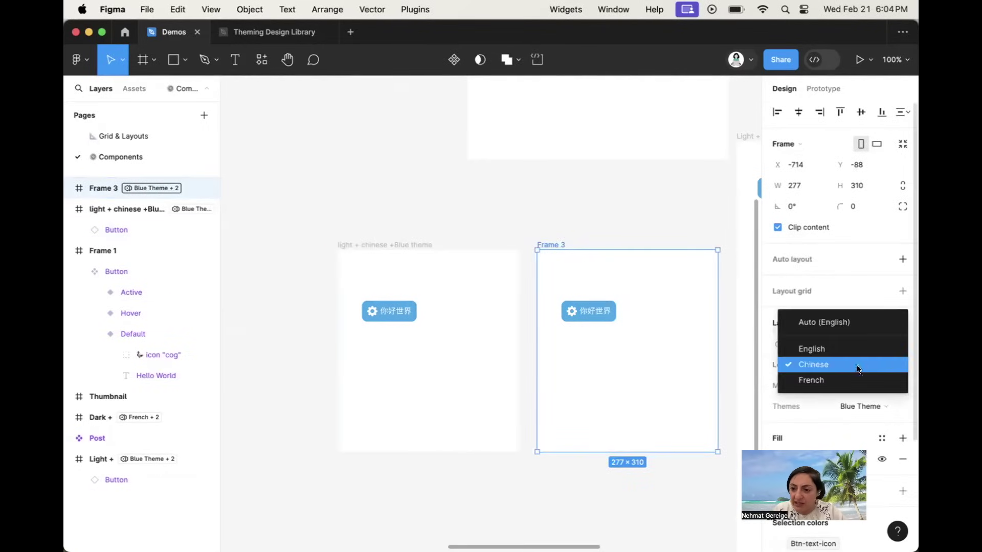
{"action": "left_click", "coordinate": [835, 377]}
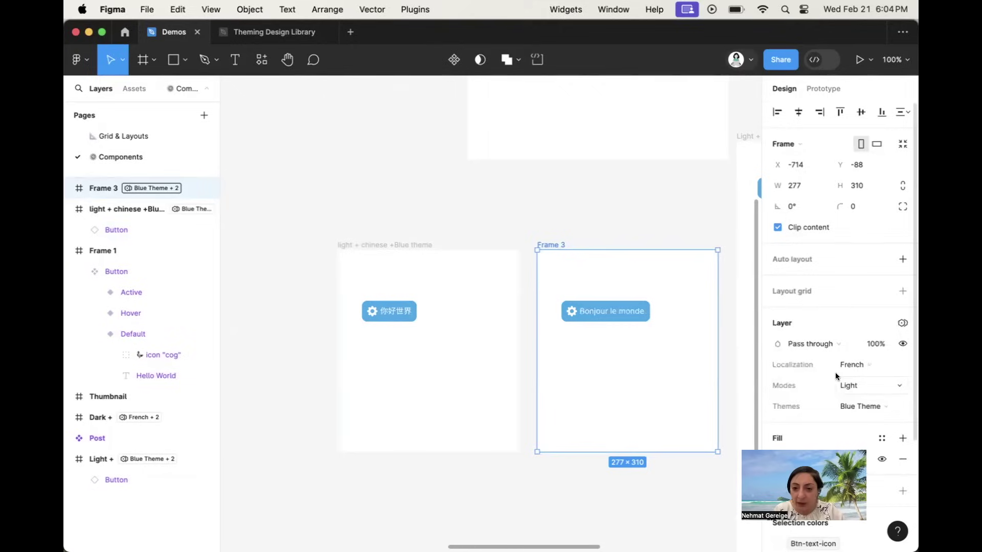
Set Frame 3's Modes collection to Night and its Themes collection to Pink Theme, and deselect the frame.
{"action": "left_click", "coordinate": [873, 381]}
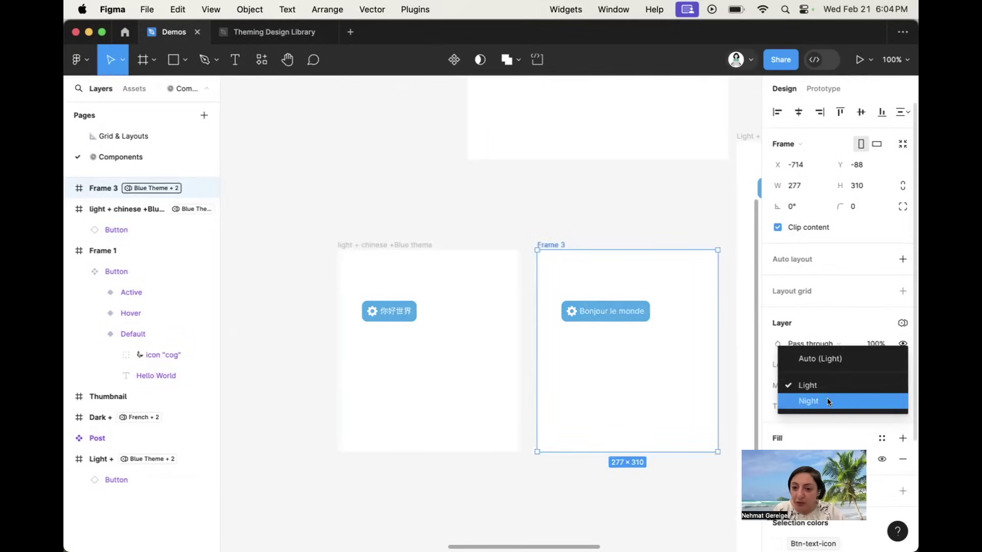
{"action": "left_click", "coordinate": [828, 400]}
{"action": "left_click", "coordinate": [869, 405]}
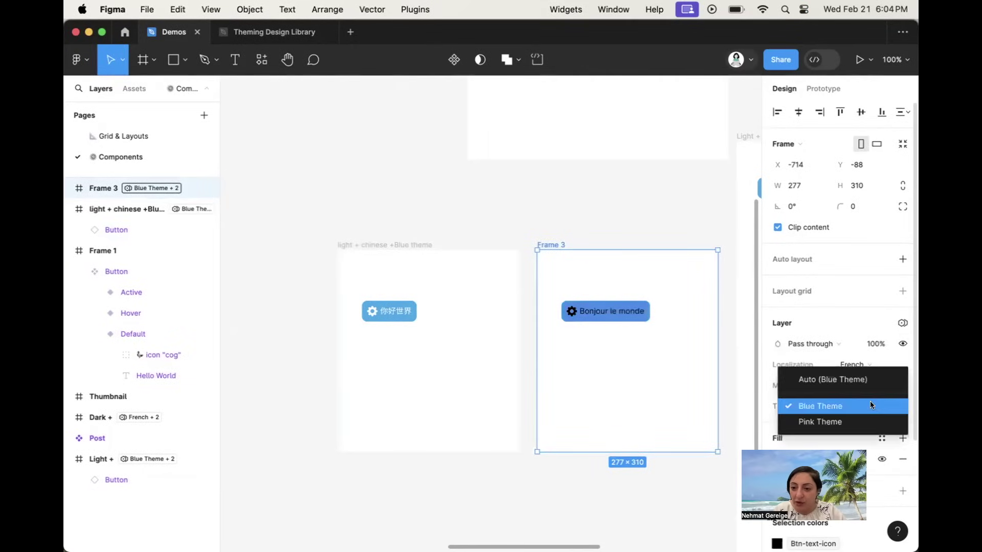
{"action": "left_click", "coordinate": [832, 421]}
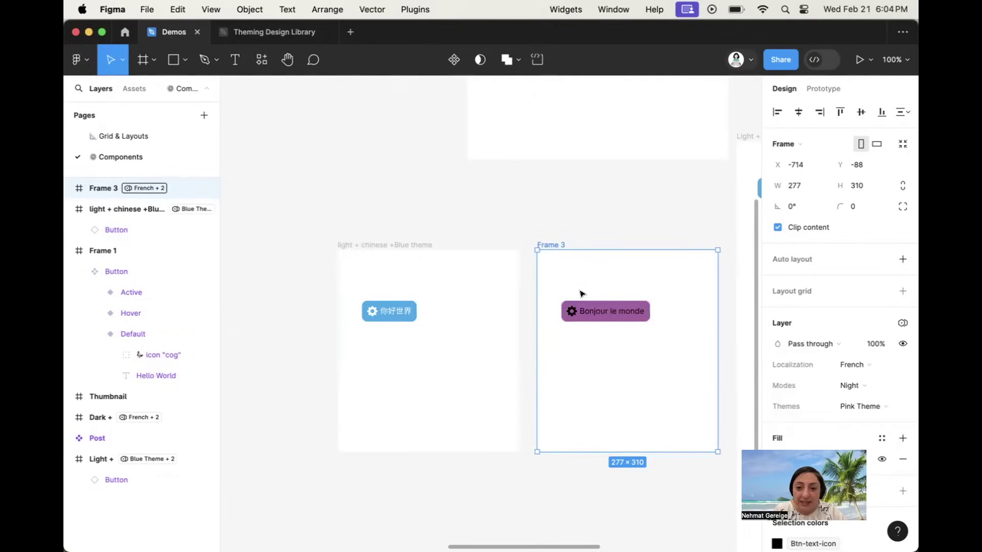
{"action": "left_click", "coordinate": [499, 384]}
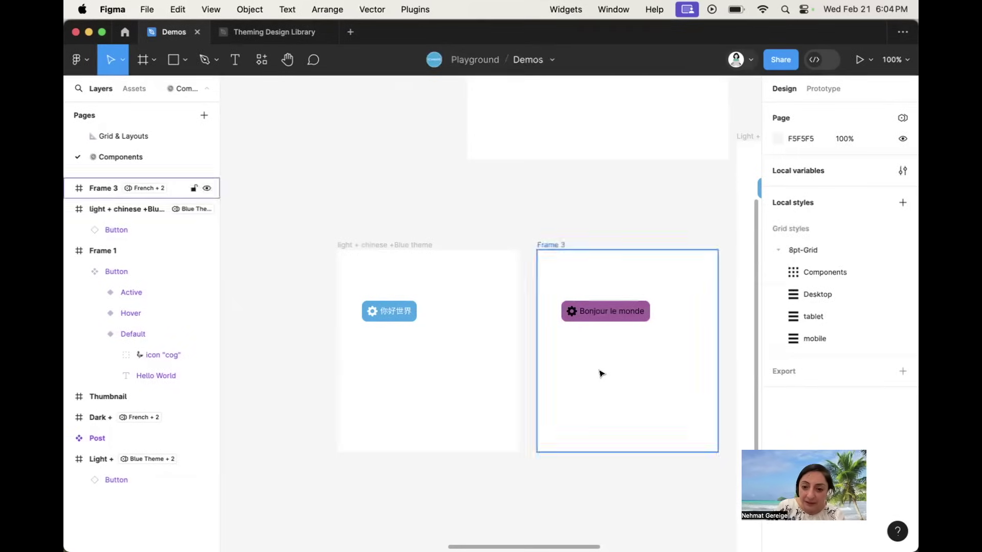
Compare the Button instances in the "light + chinese +Blue theme" frame and Frame 3 at 200% zoom.
{"action": "key", "text": "super+equal"}
{"action": "scroll", "coordinate": [601, 373], "scroll_direction": "right", "scroll_amount": 5}
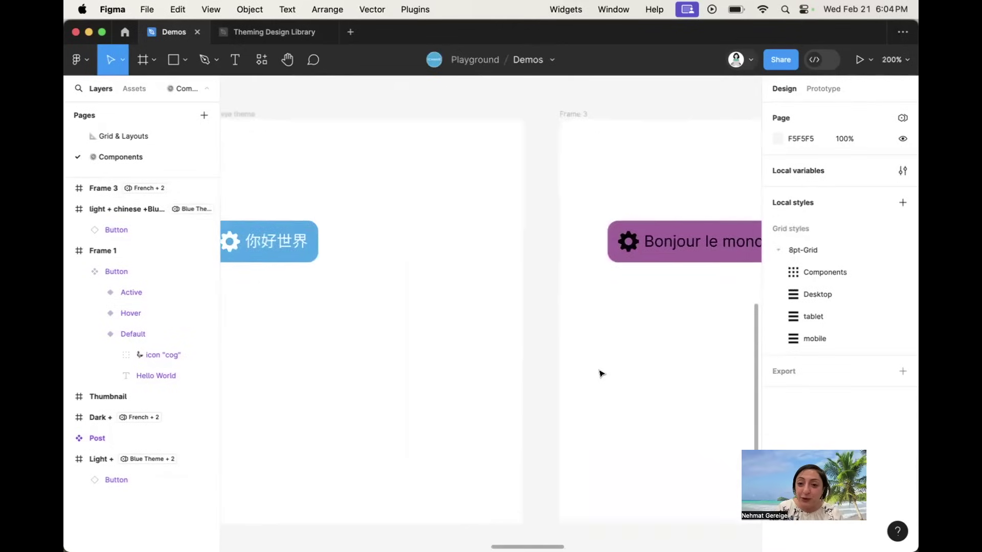
{"action": "scroll", "coordinate": [601, 374], "scroll_direction": "left", "scroll_amount": 5}
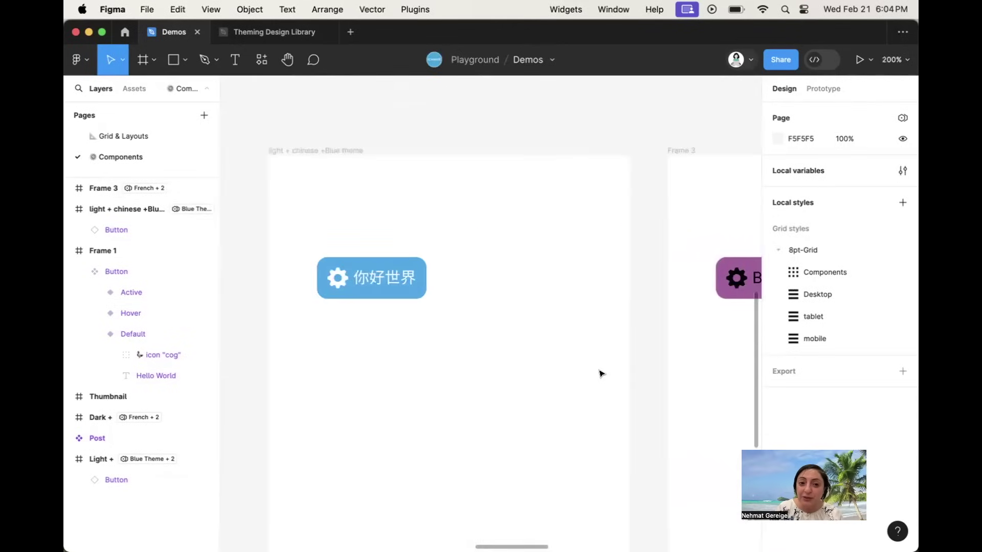
{"action": "scroll", "coordinate": [601, 374], "scroll_direction": "right", "scroll_amount": 3}
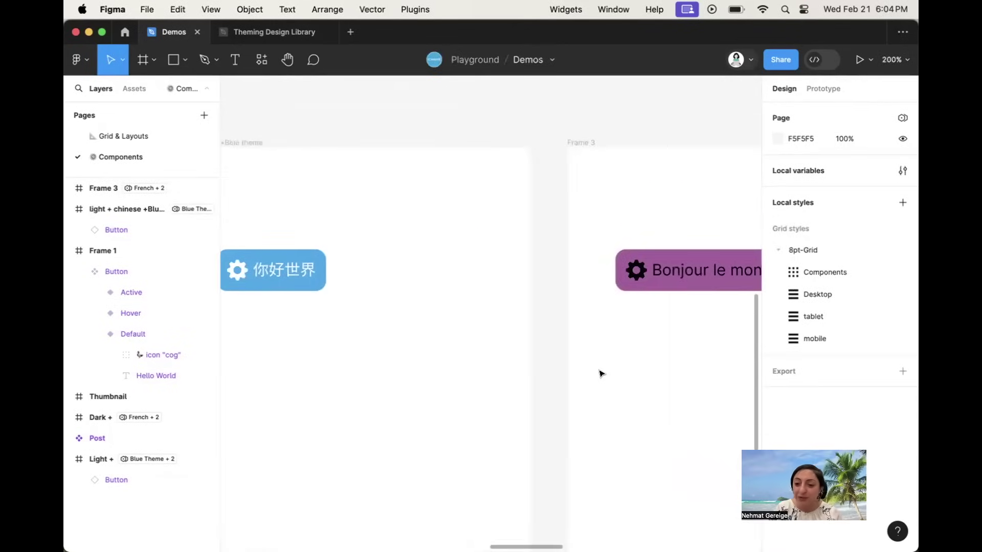